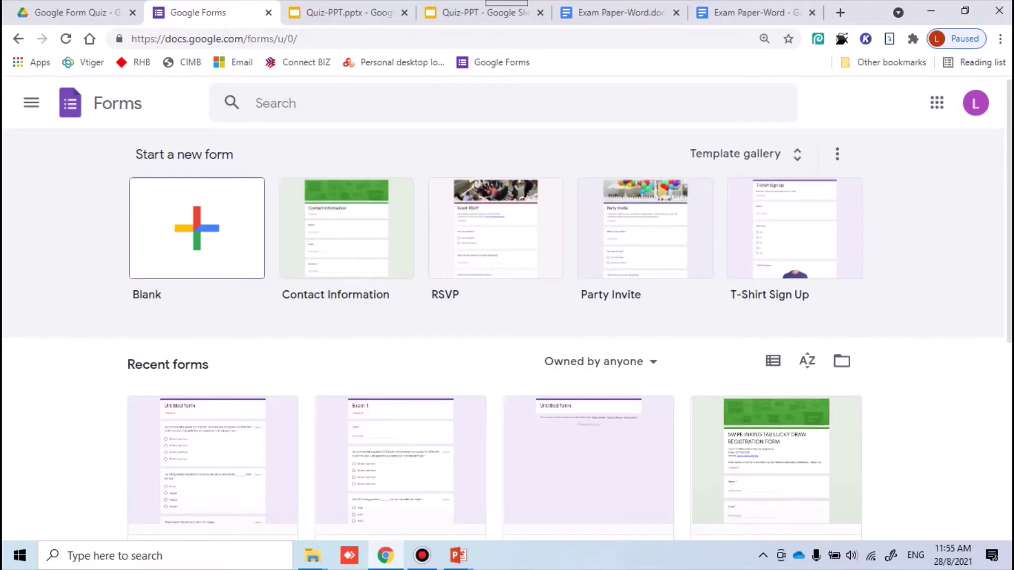
Step: Create a new blank form and open its three-dot More options menu
{"action": "left_click", "coordinate": [197, 228]}
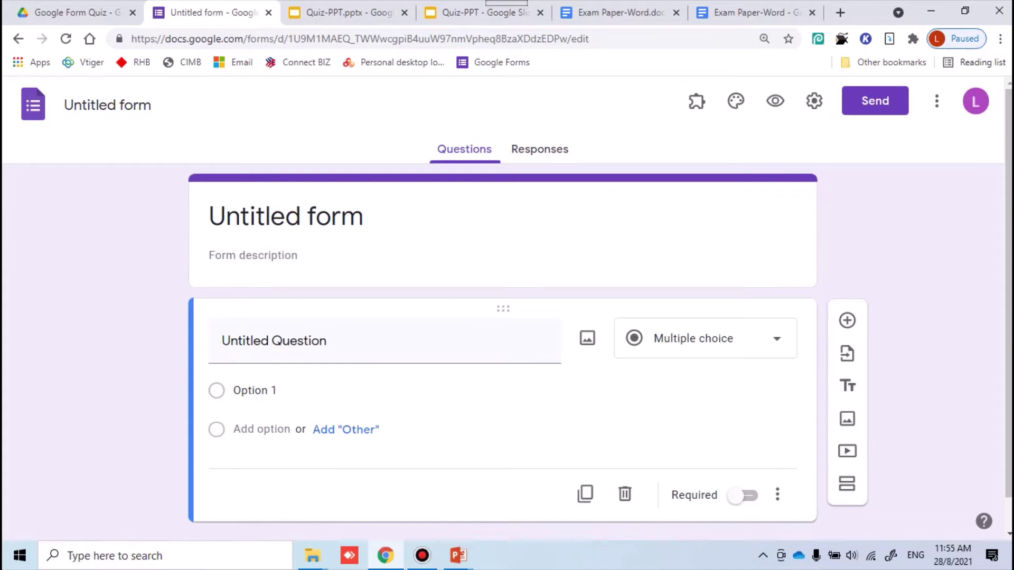
{"action": "left_click", "coordinate": [937, 100]}
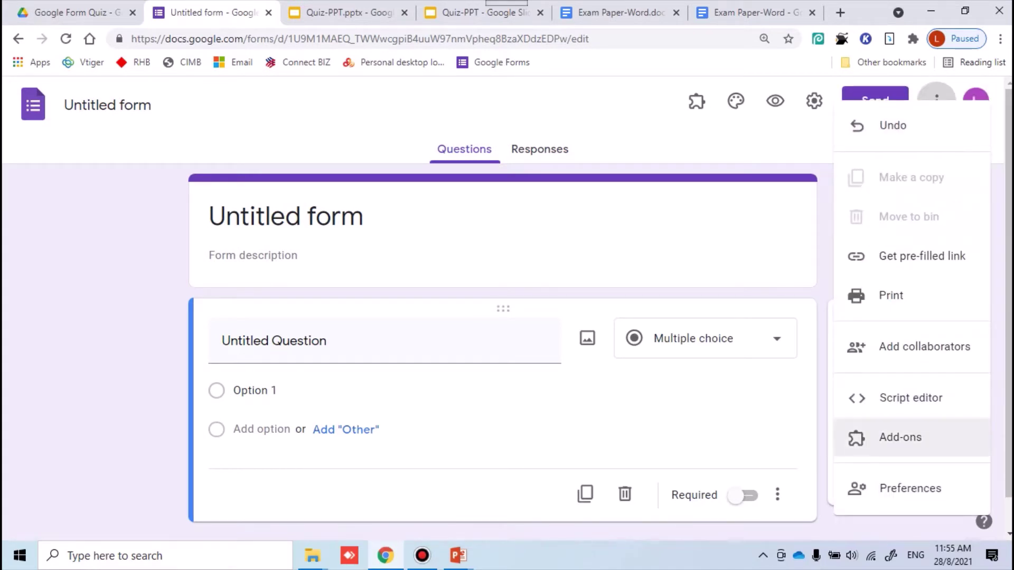
Step: Search the add-ons marketplace for Extended Forms and open its details page
{"action": "left_click", "coordinate": [901, 437]}
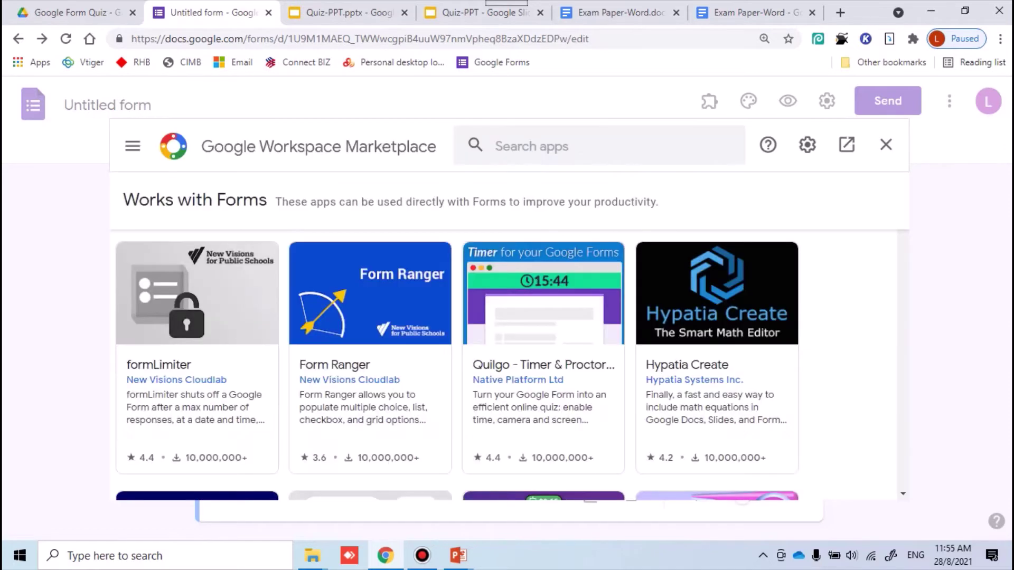
{"action": "type", "text": "e"}
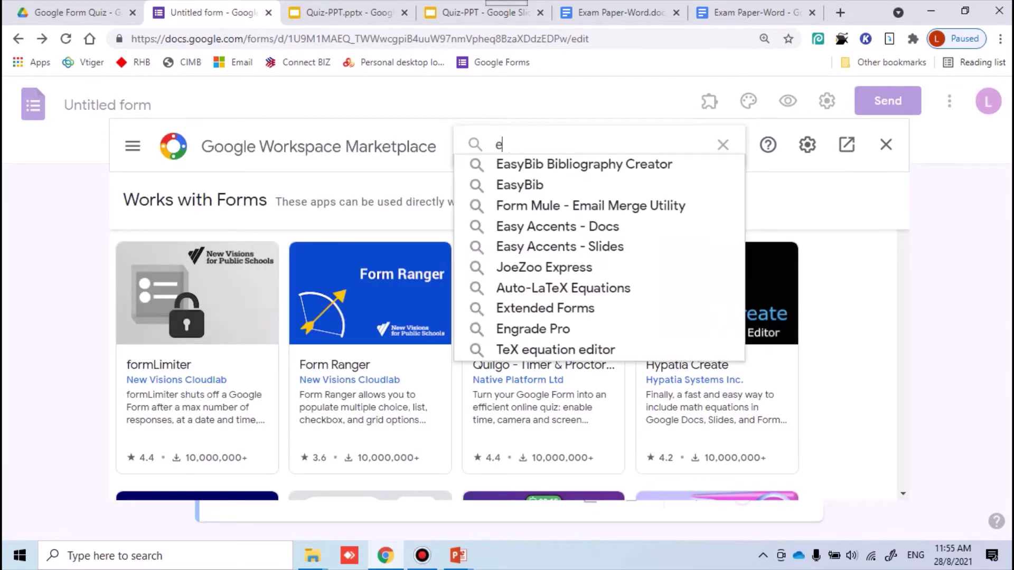
{"action": "type", "text": "xtende"}
{"action": "key", "text": "Down"}
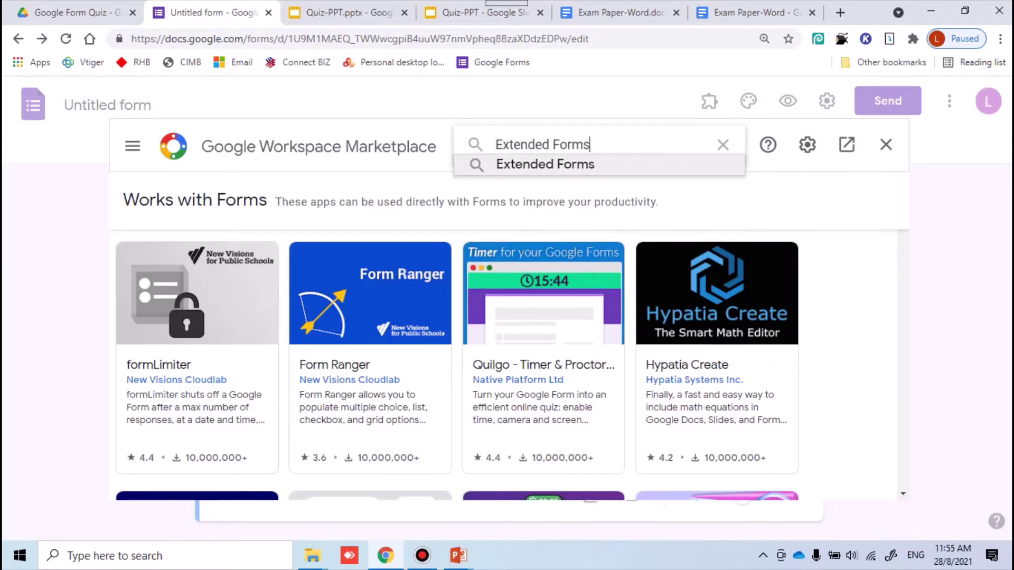
{"action": "key", "text": "Return"}
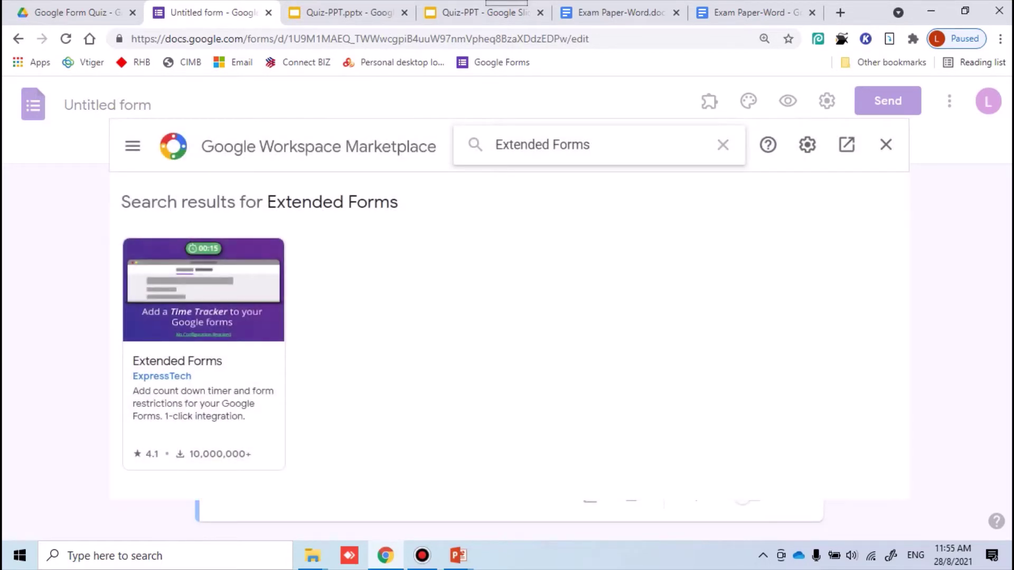
{"action": "left_click", "coordinate": [227, 412]}
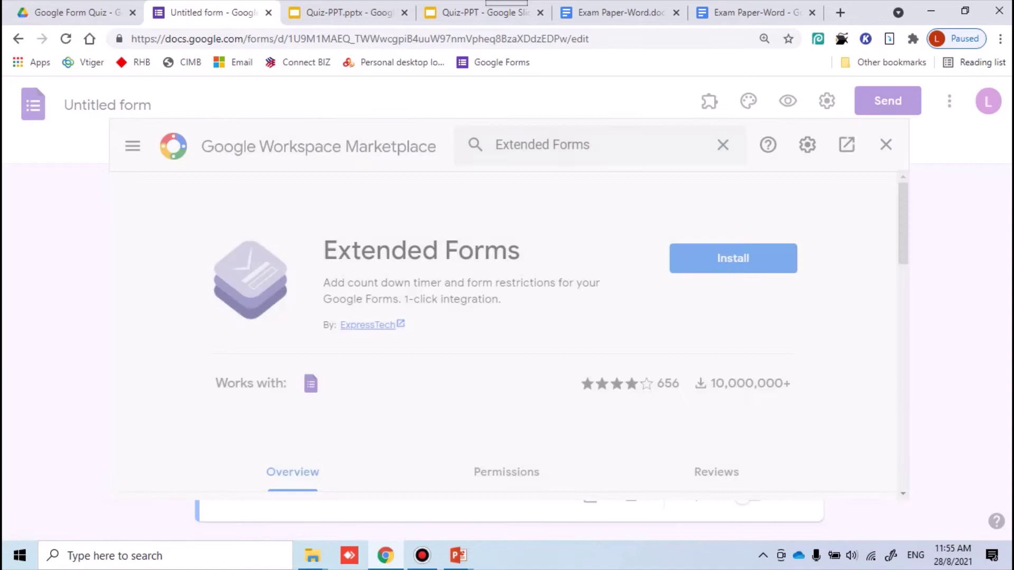
Step: Install Extended Forms, allowing access for the chosen Google account, and dismiss the confirmation
{"action": "left_click", "coordinate": [733, 258]}
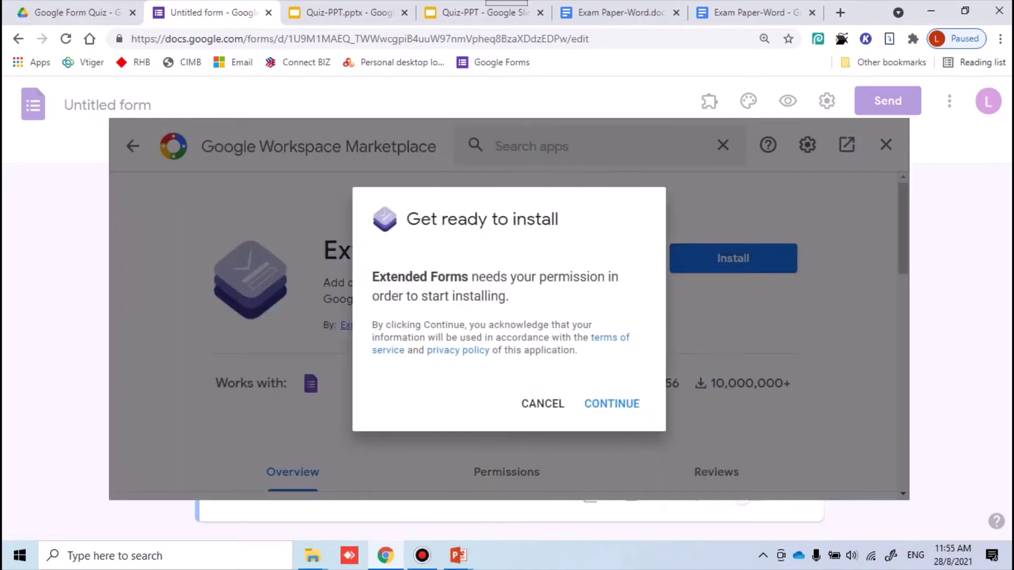
{"action": "left_click", "coordinate": [612, 404]}
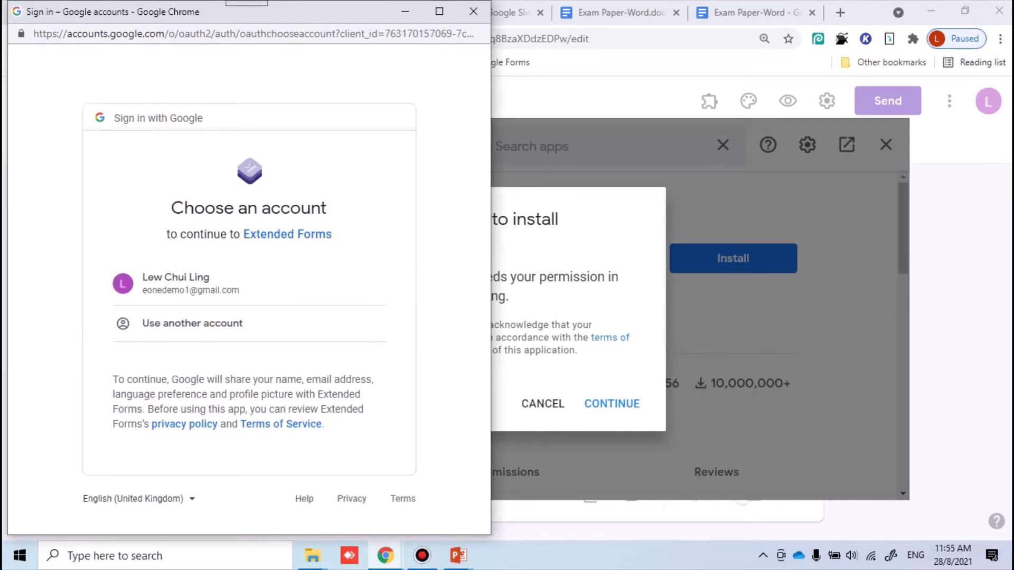
{"action": "left_click", "coordinate": [175, 284]}
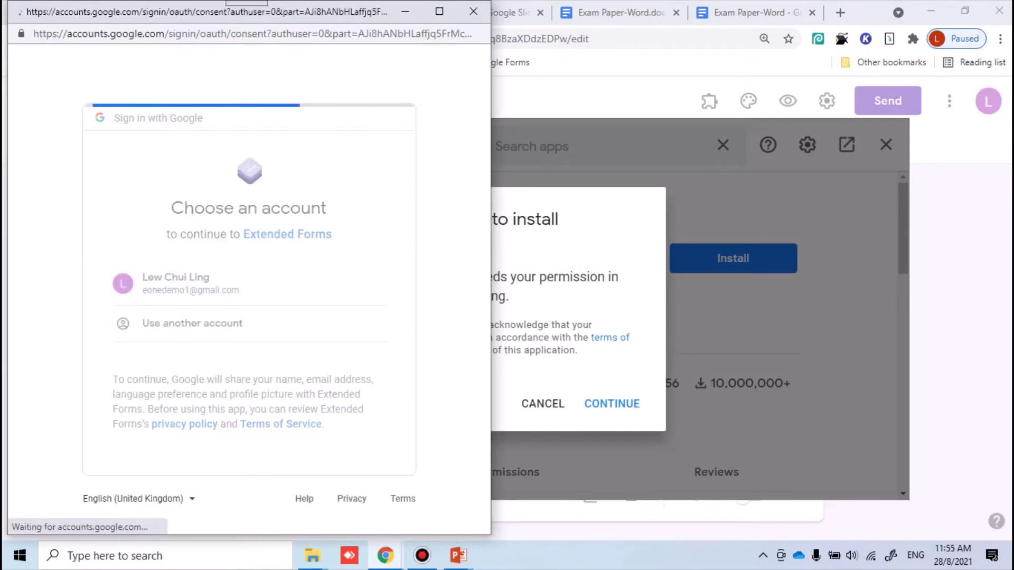
{"action": "scroll", "coordinate": [243, 264], "scroll_direction": "down", "scroll_amount": 5}
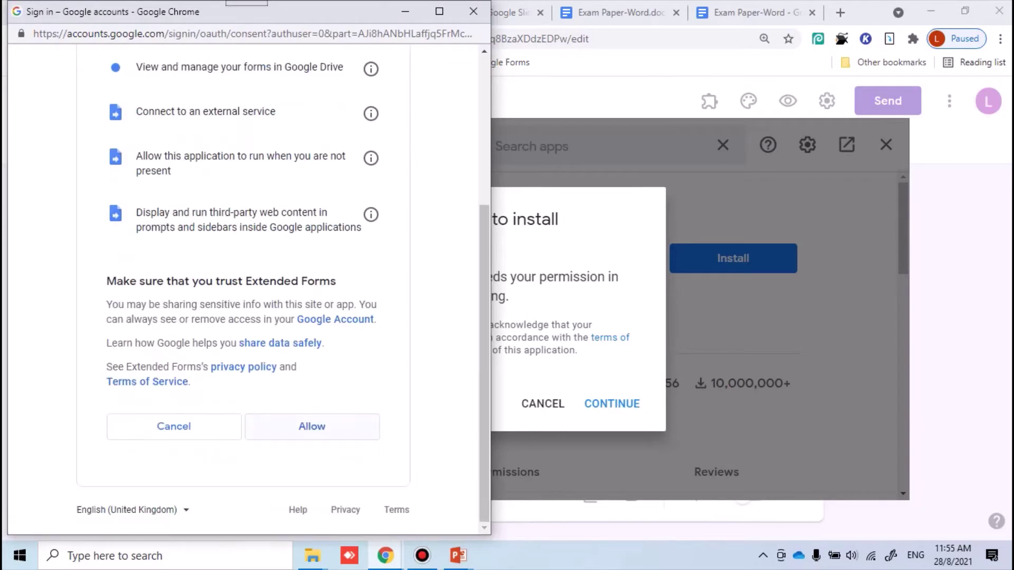
{"action": "left_click", "coordinate": [312, 427]}
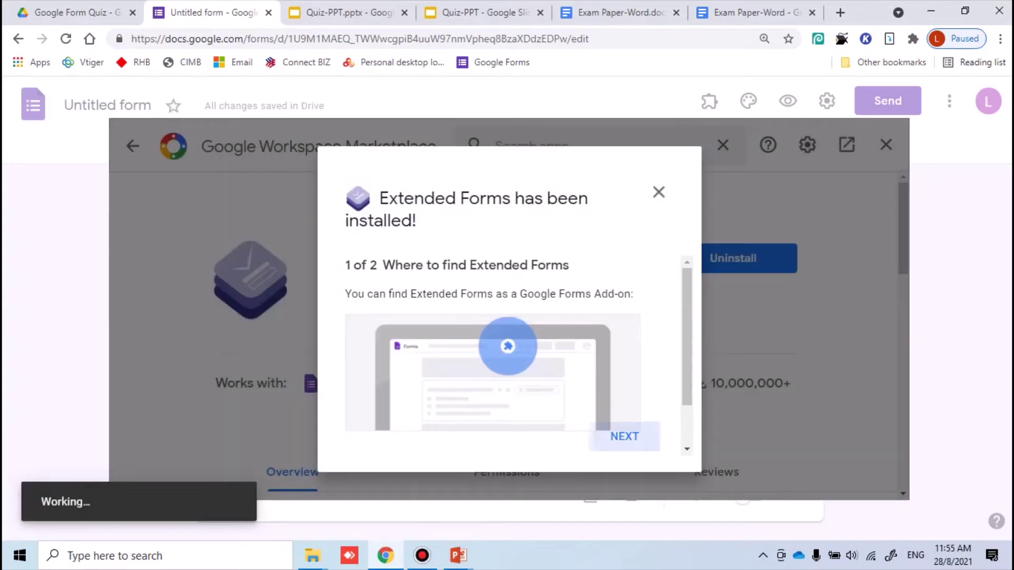
{"action": "left_click", "coordinate": [624, 436]}
{"action": "left_click", "coordinate": [637, 436]}
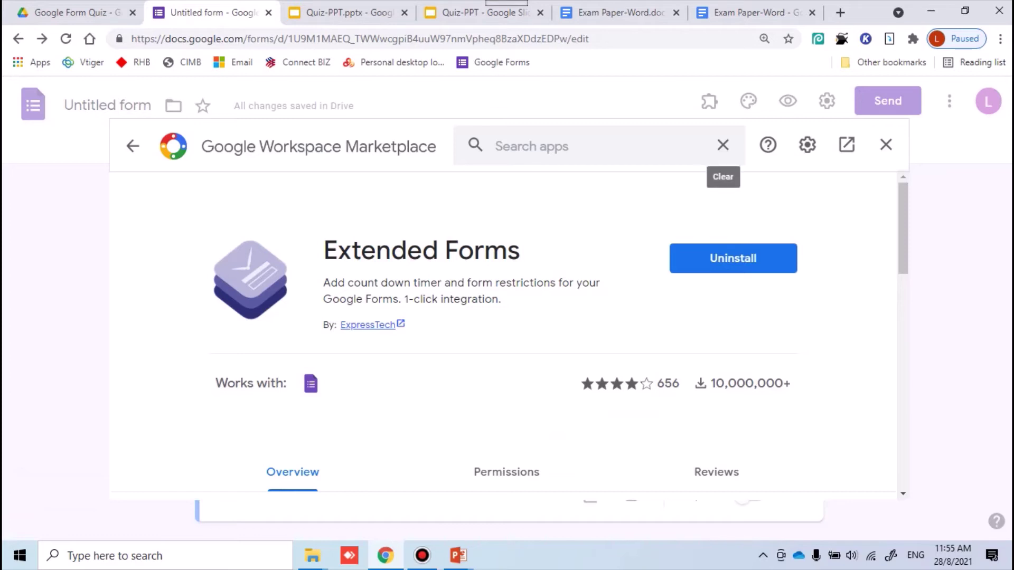
Step: Search the marketplace for Form Presenter+Timer and open its details page
{"action": "left_click", "coordinate": [528, 146]}
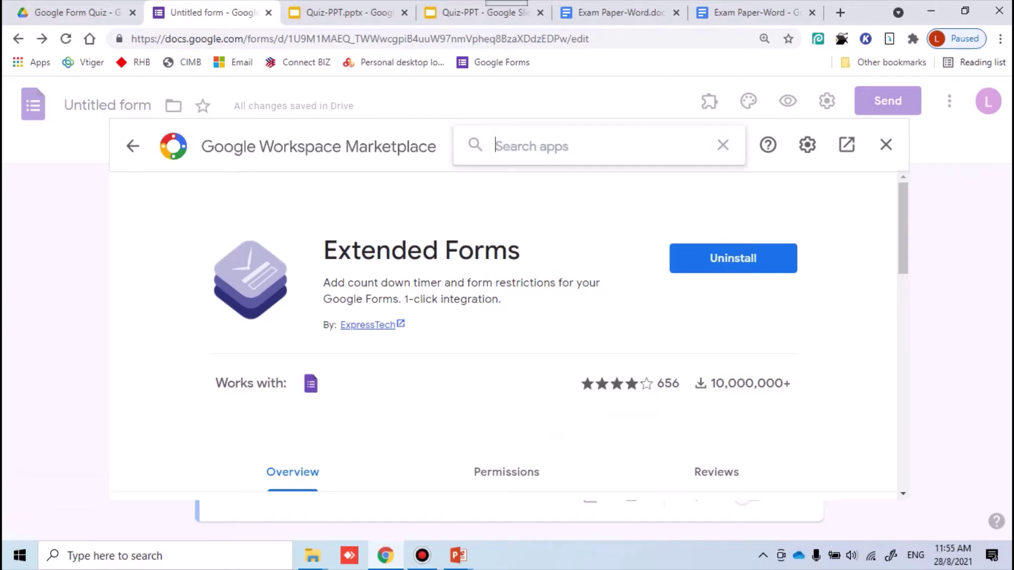
{"action": "type", "text": "presen"}
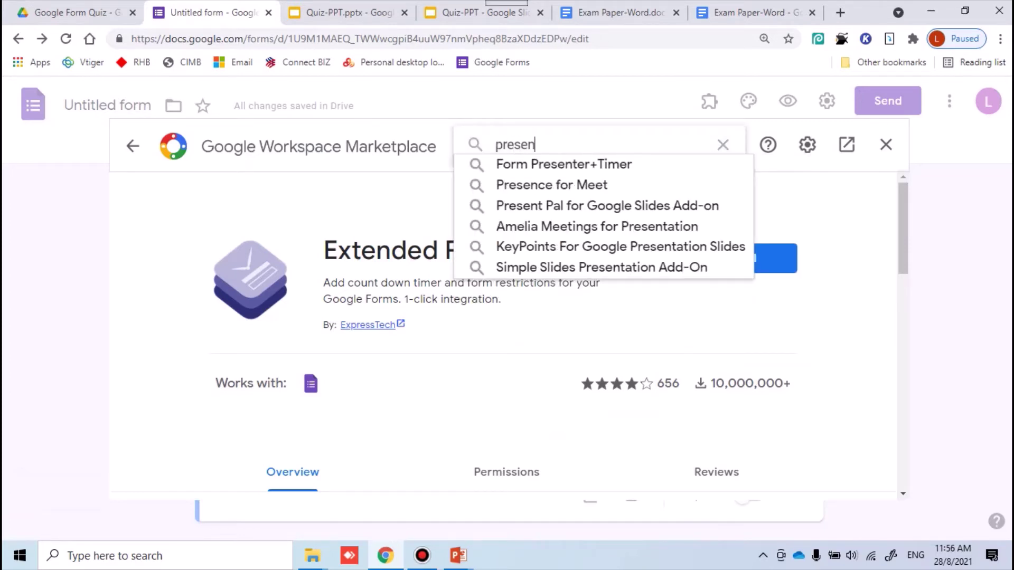
{"action": "key", "text": "Down"}
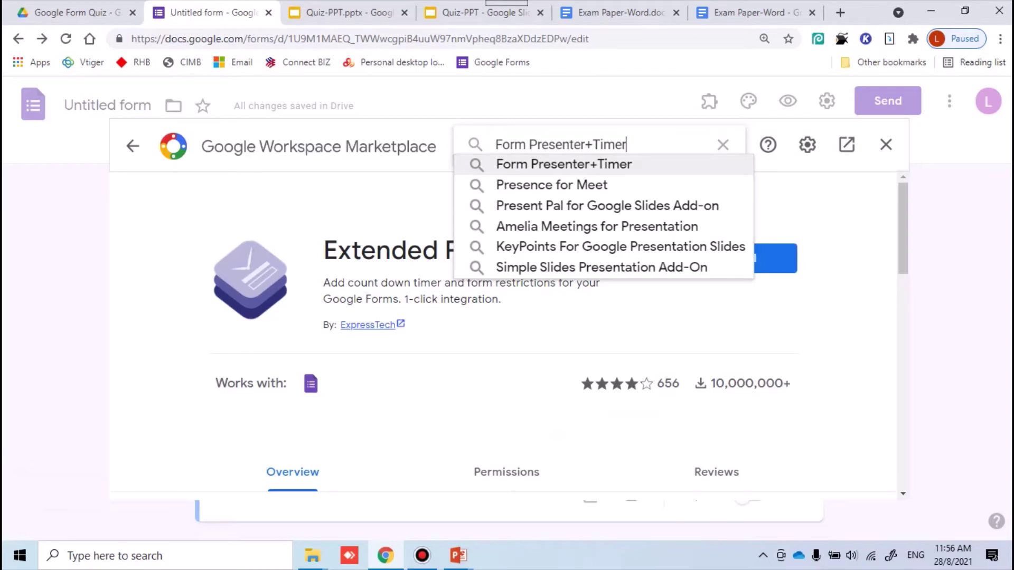
{"action": "key", "text": "Return"}
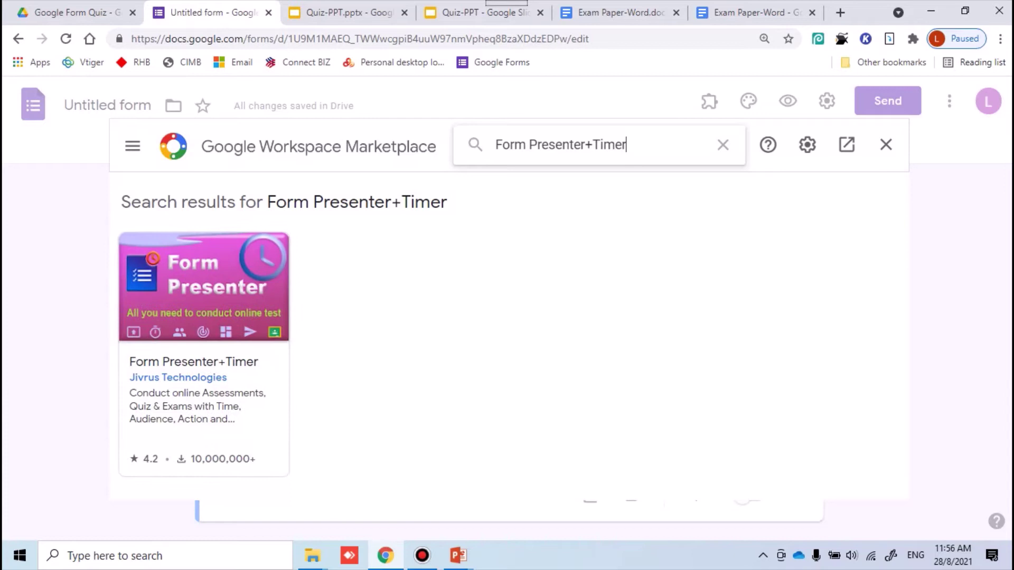
{"action": "left_click", "coordinate": [204, 354]}
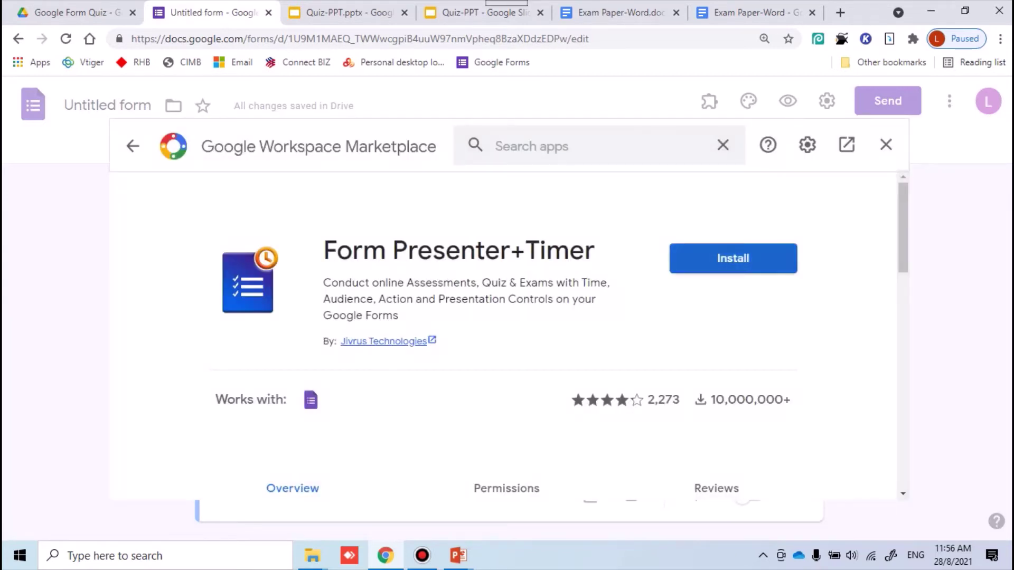
Step: Install Form Presenter+Timer, allowing access for the chosen Google account
{"action": "left_click", "coordinate": [733, 258]}
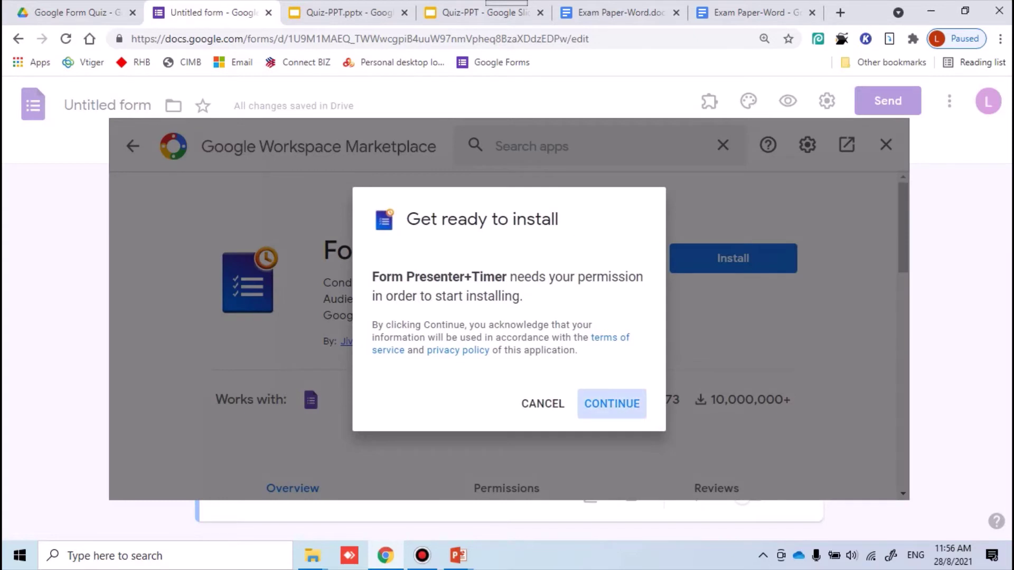
{"action": "left_click", "coordinate": [612, 403]}
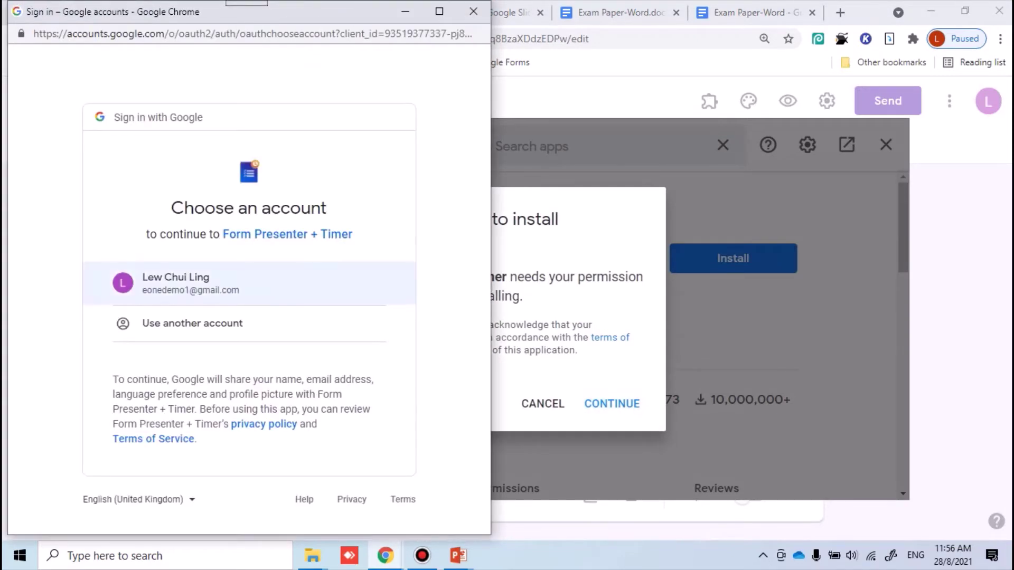
{"action": "left_click", "coordinate": [175, 282]}
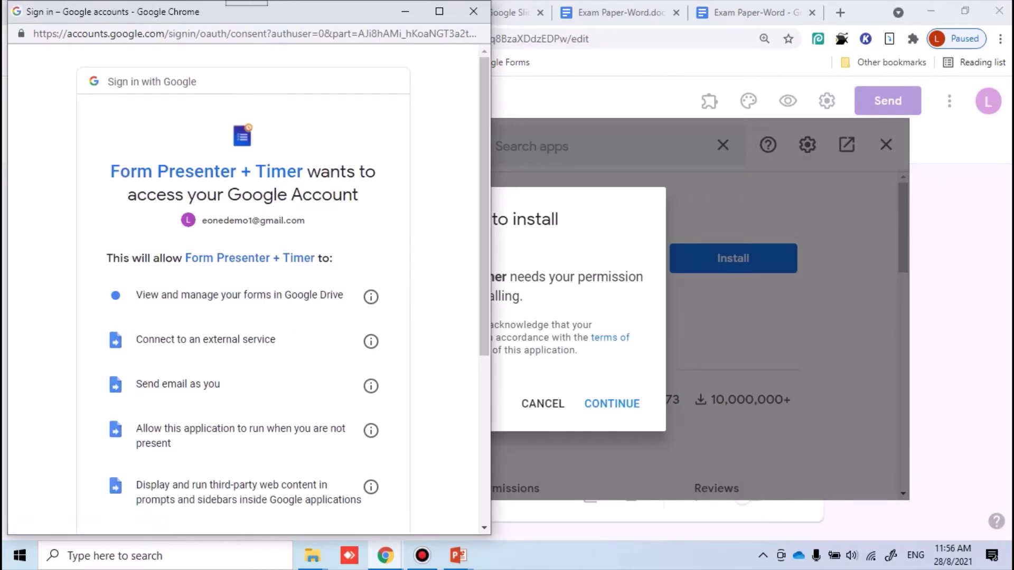
{"action": "scroll", "coordinate": [243, 285], "scroll_direction": "down", "scroll_amount": 5}
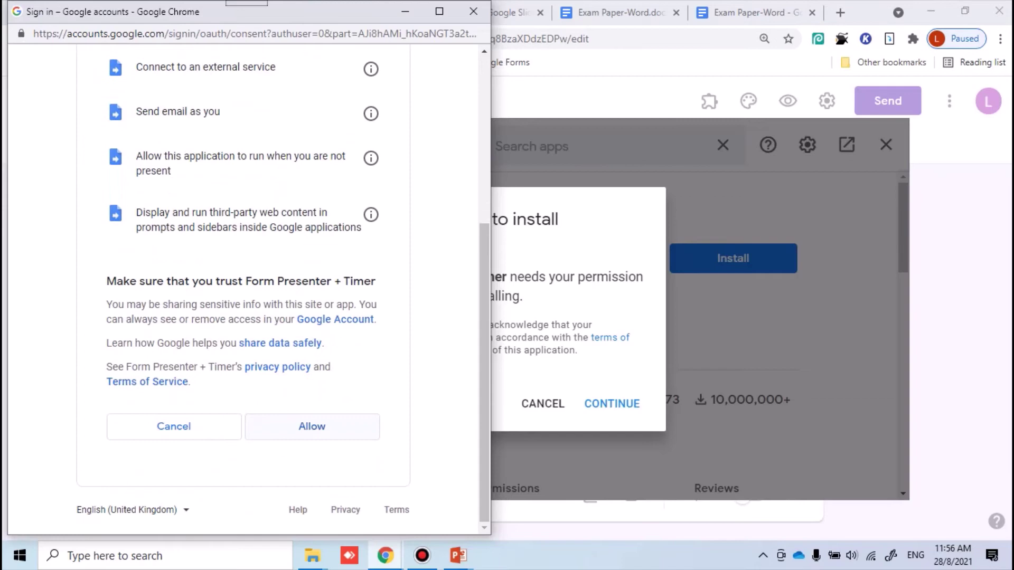
{"action": "left_click", "coordinate": [312, 426]}
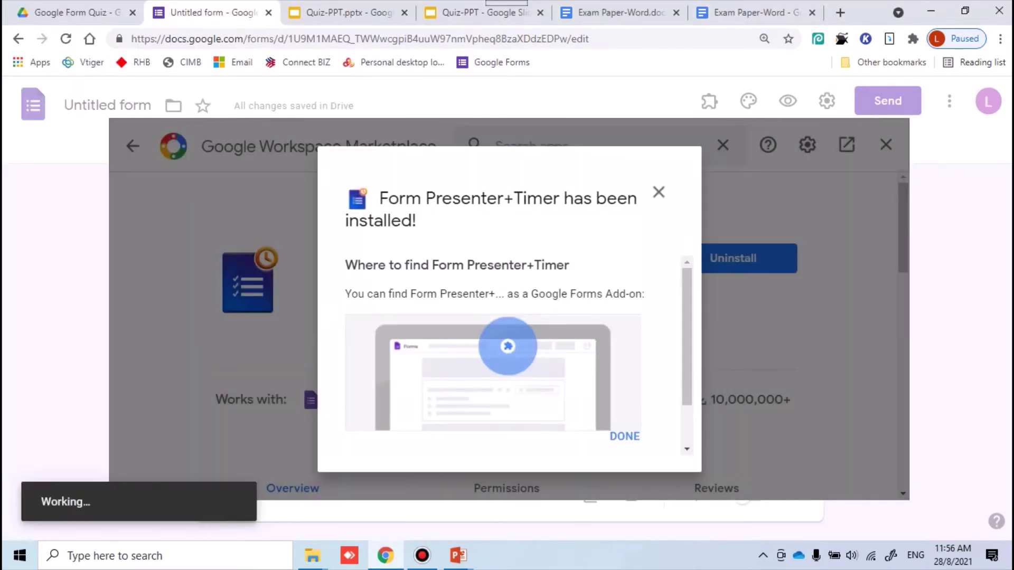
{"action": "left_click", "coordinate": [624, 436]}
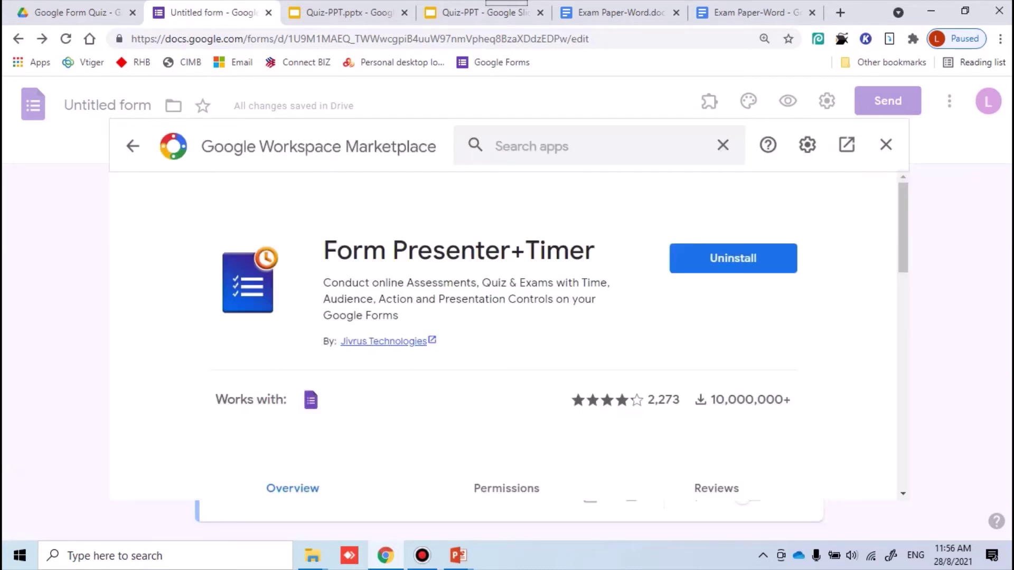
Step: Close the marketplace and confirm Form Presenter+Timer is listed under Add-ons
{"action": "left_click", "coordinate": [886, 144]}
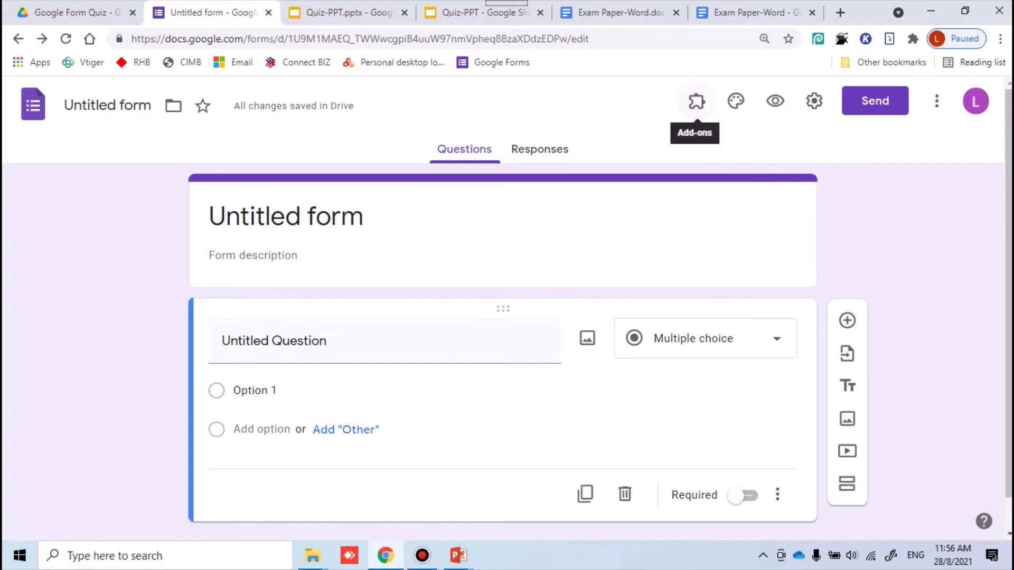
{"action": "left_click", "coordinate": [697, 101]}
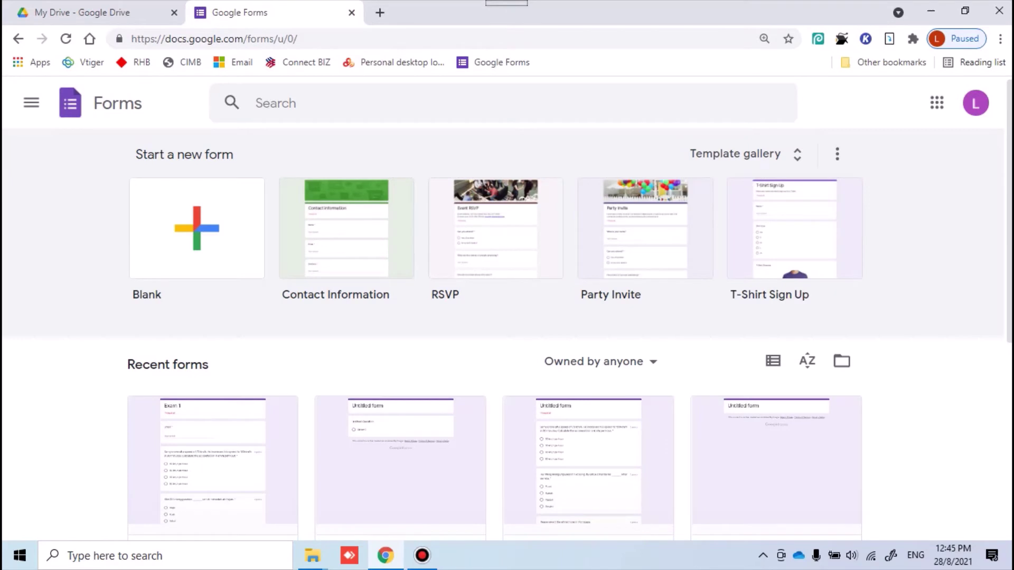
{"action": "scroll", "coordinate": [507, 317], "scroll_direction": "down", "scroll_amount": 2}
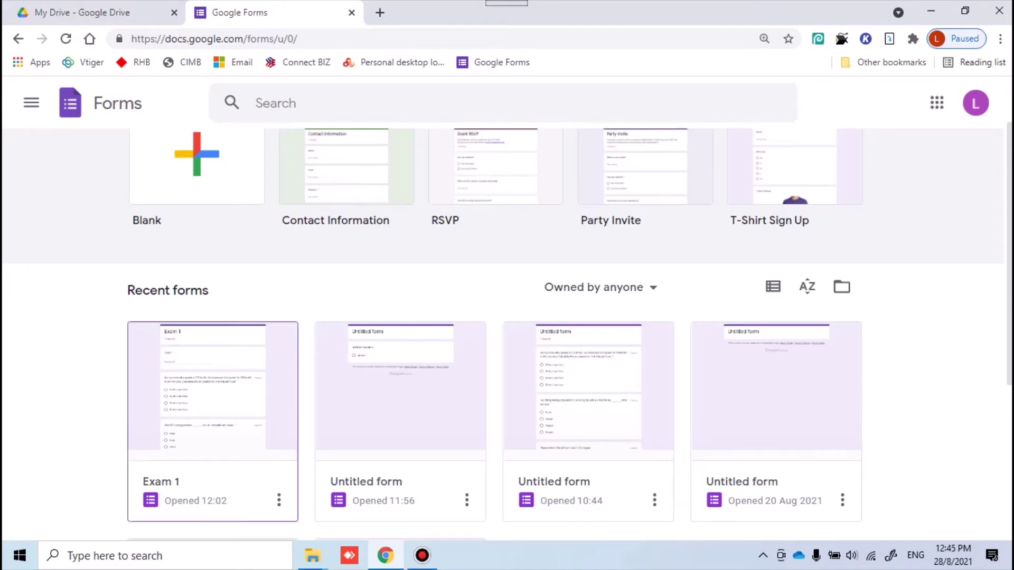
Step: Open the Exam 1 quiz and launch Form Presenter+Timer from the Add-ons menu
{"action": "left_click", "coordinate": [212, 391]}
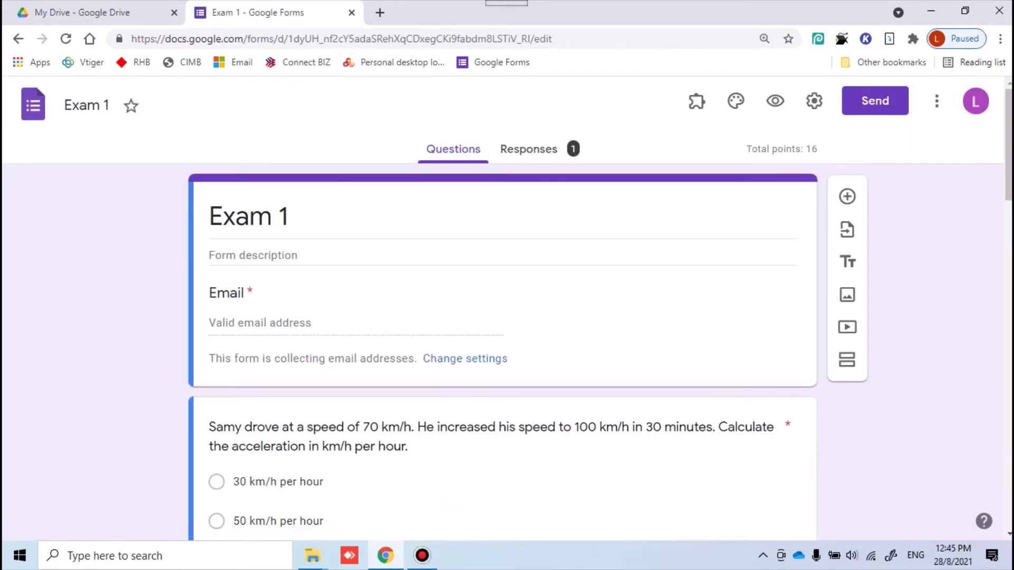
{"action": "left_click", "coordinate": [697, 101]}
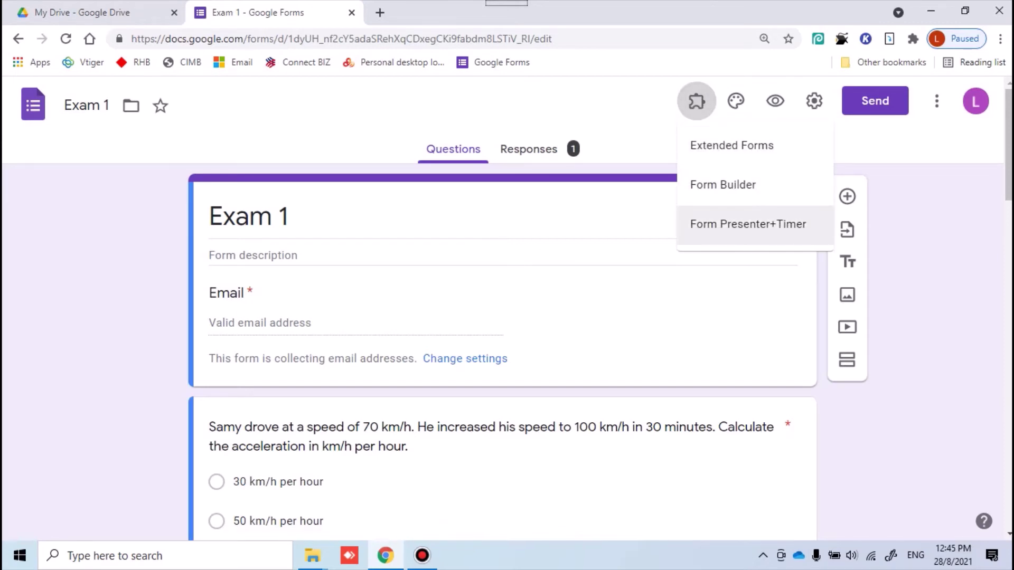
{"action": "left_click", "coordinate": [748, 223]}
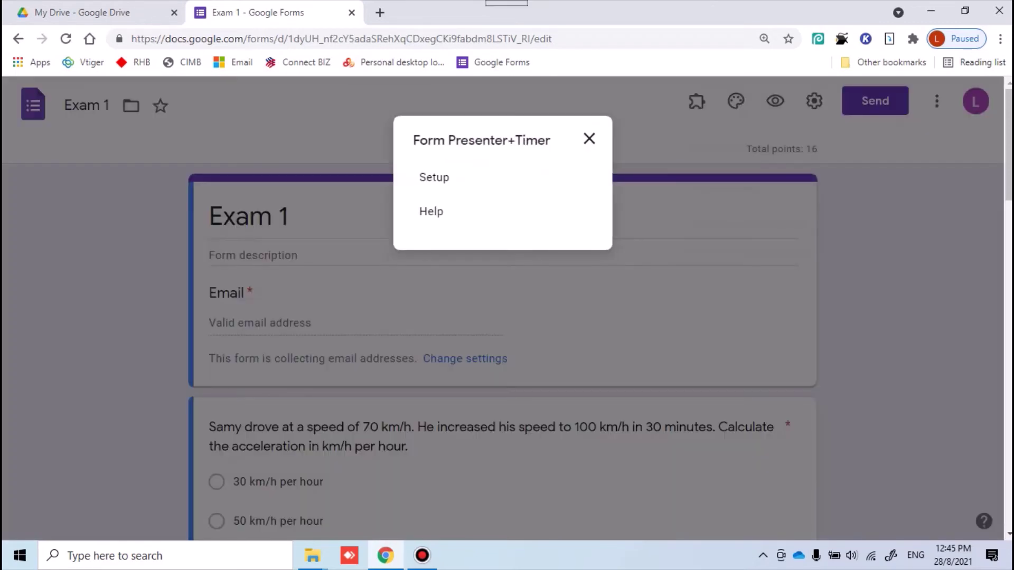
Step: Open Form Presenter setup for Exam 1, leaving the student instruction message off
{"action": "left_click", "coordinate": [434, 178]}
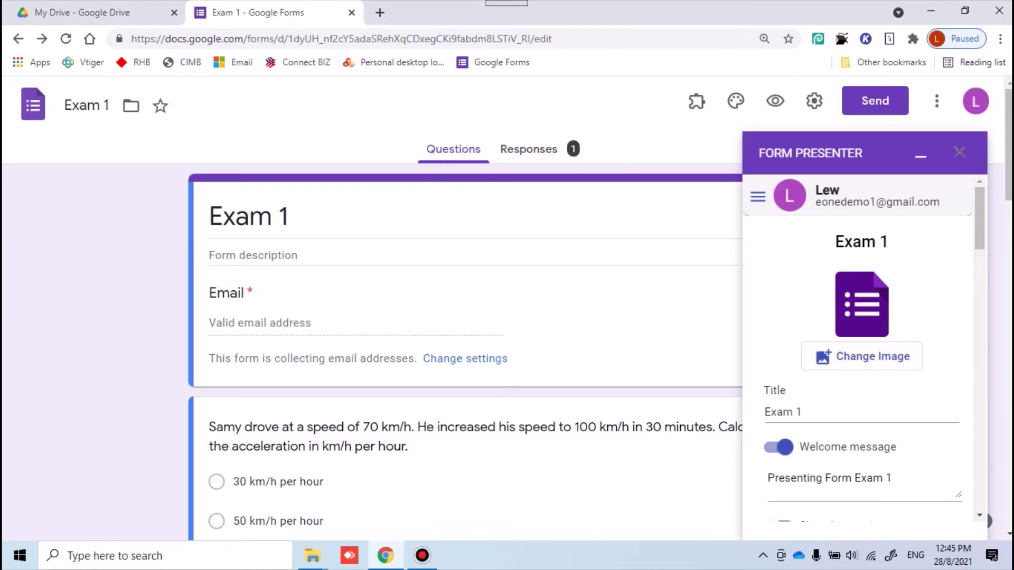
{"action": "scroll", "coordinate": [864, 349], "scroll_direction": "down", "scroll_amount": 2}
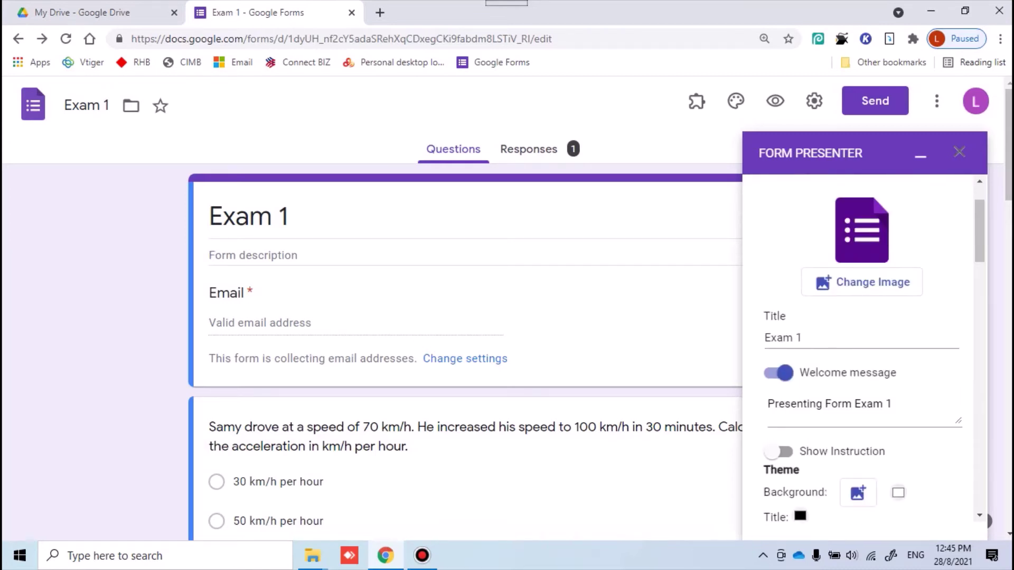
{"action": "scroll", "coordinate": [864, 348], "scroll_direction": "down", "scroll_amount": 4}
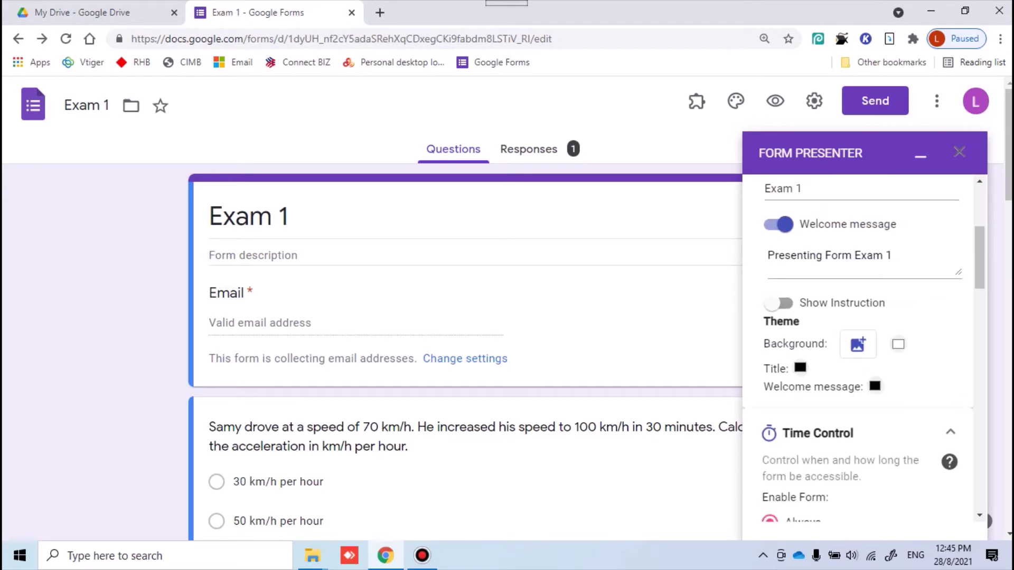
{"action": "left_click", "coordinate": [778, 303]}
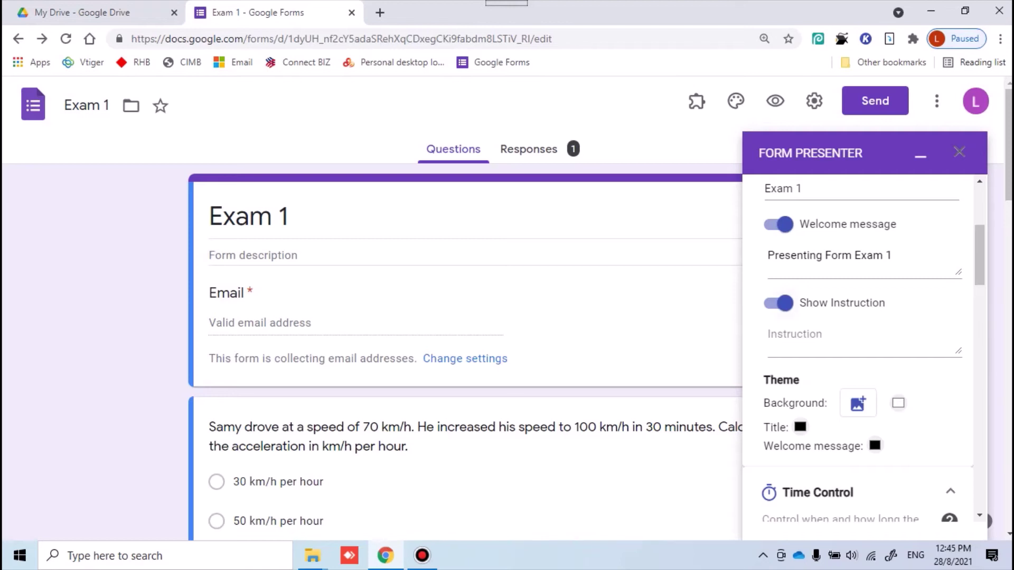
{"action": "left_click", "coordinate": [778, 303]}
{"action": "scroll", "coordinate": [861, 343], "scroll_direction": "down", "scroll_amount": 3}
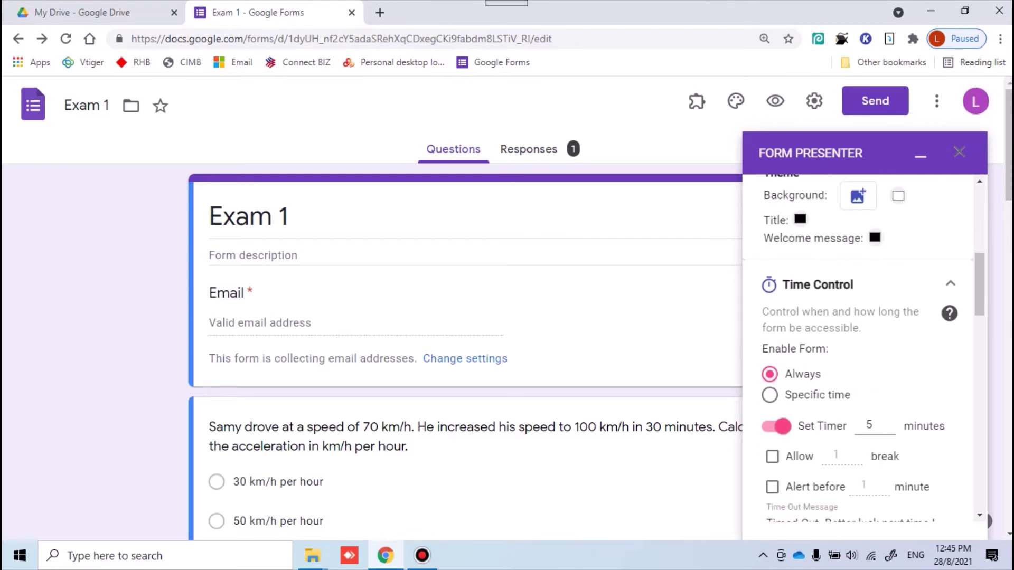
{"action": "scroll", "coordinate": [861, 343], "scroll_direction": "down", "scroll_amount": 2}
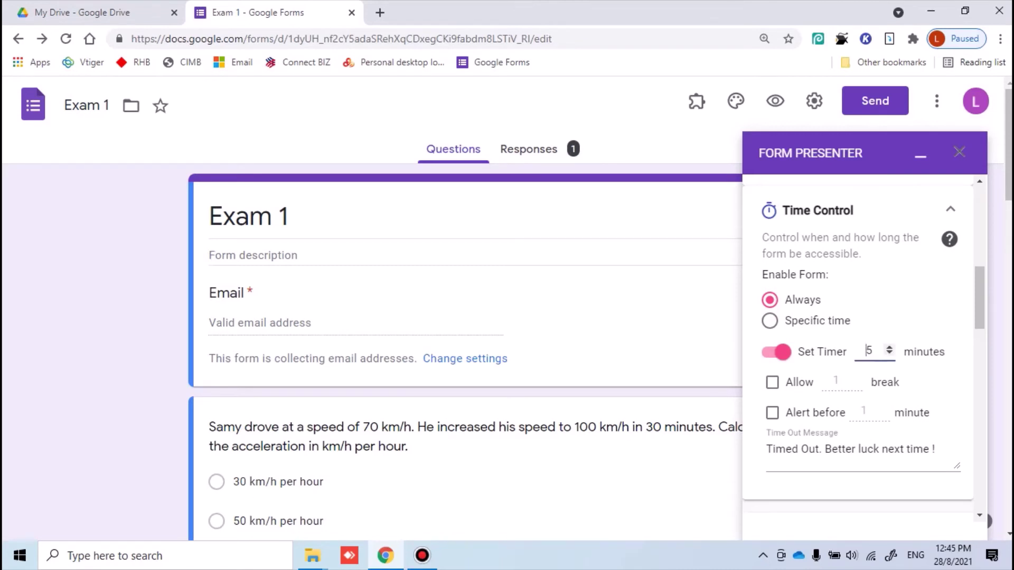
Step: Change the timer from 5 to 3 minutes and keep the form always available
{"action": "double_click", "coordinate": [869, 351]}
{"action": "type", "text": "3"}
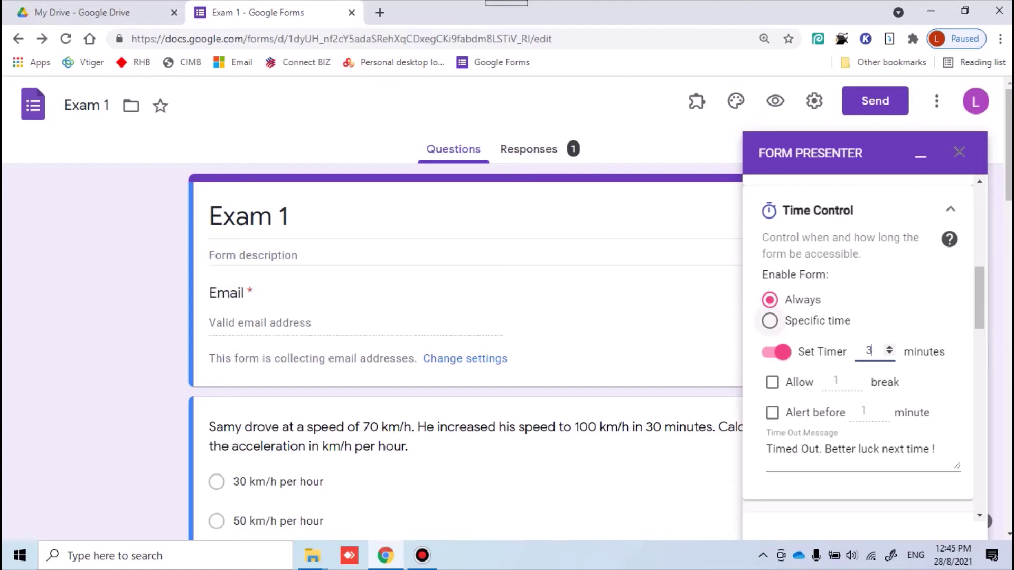
{"action": "left_click", "coordinate": [770, 320]}
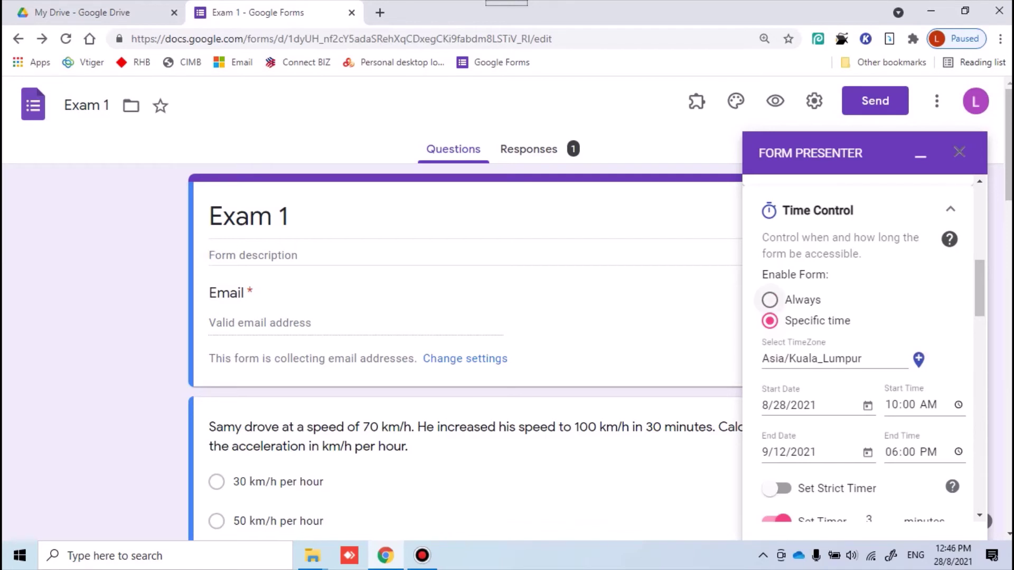
{"action": "left_click", "coordinate": [769, 300]}
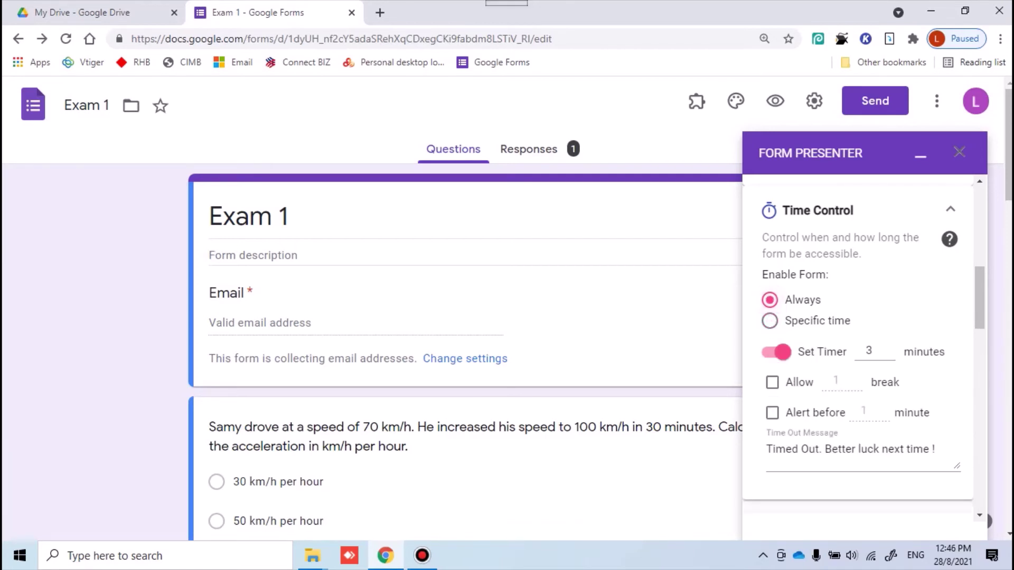
{"action": "scroll", "coordinate": [858, 344], "scroll_direction": "down", "scroll_amount": 3}
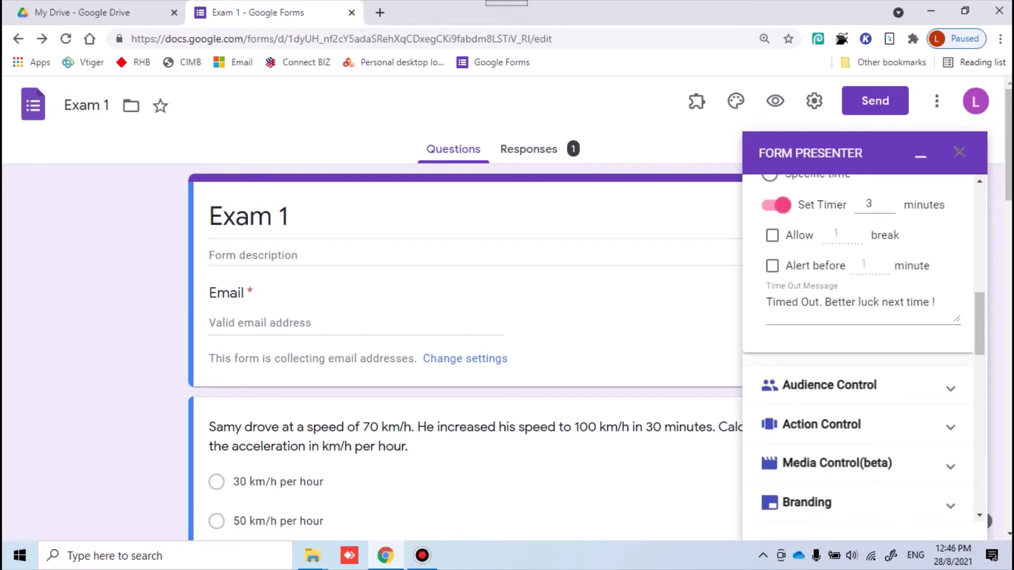
{"action": "scroll", "coordinate": [857, 343], "scroll_direction": "down", "scroll_amount": 1}
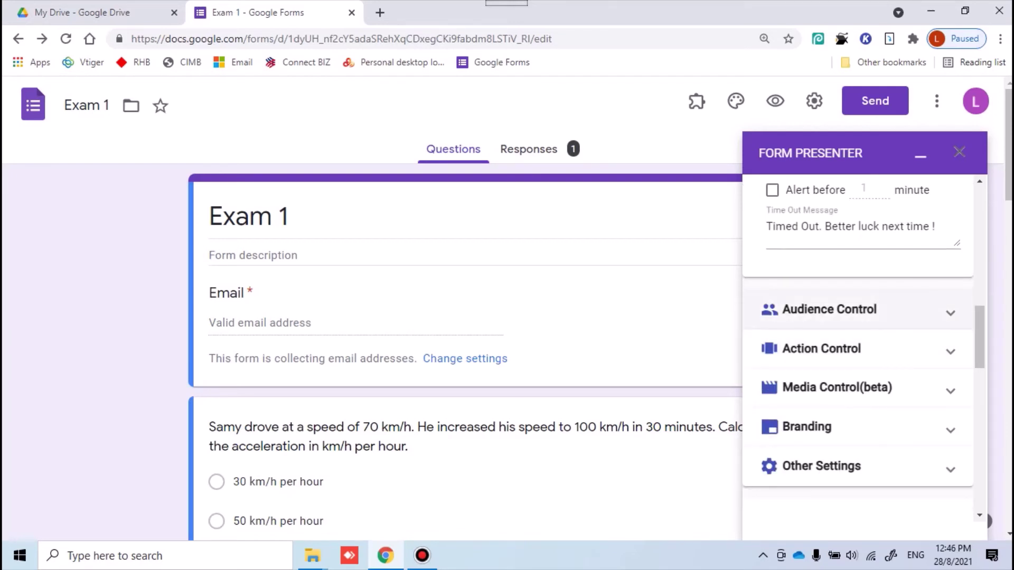
{"action": "scroll", "coordinate": [866, 369], "scroll_direction": "down", "scroll_amount": 3}
{"action": "scroll", "coordinate": [876, 372], "scroll_direction": "down", "scroll_amount": 2}
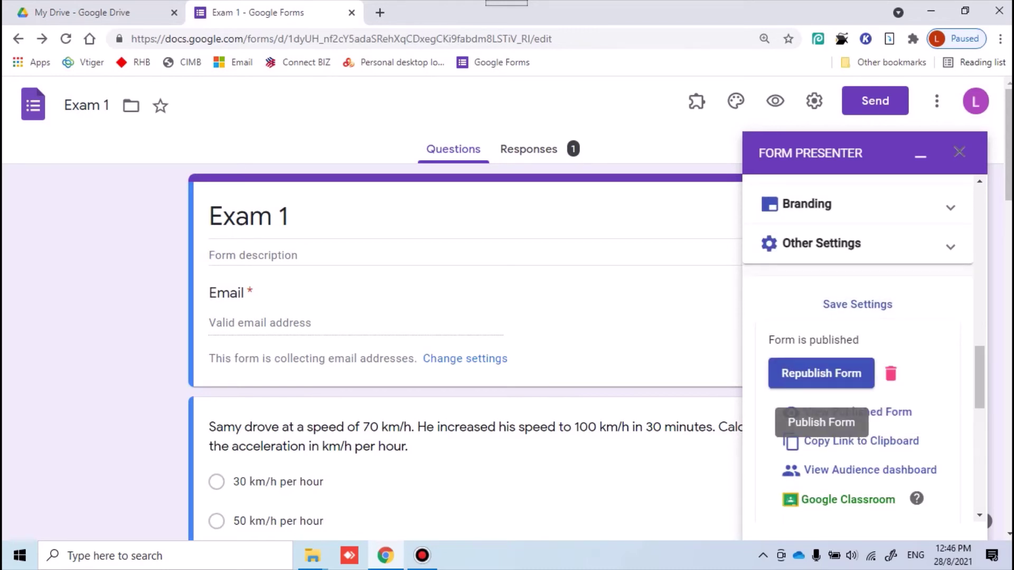
Step: Republish Exam 1 with the 3-minute timer and copy its quiz link
{"action": "left_click", "coordinate": [822, 374]}
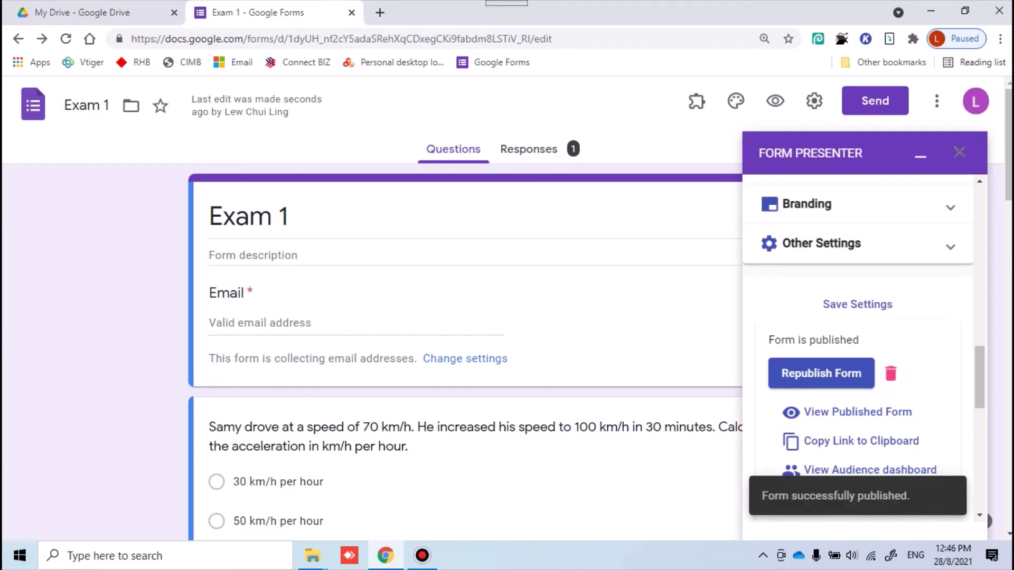
{"action": "scroll", "coordinate": [855, 344], "scroll_direction": "down", "scroll_amount": 1}
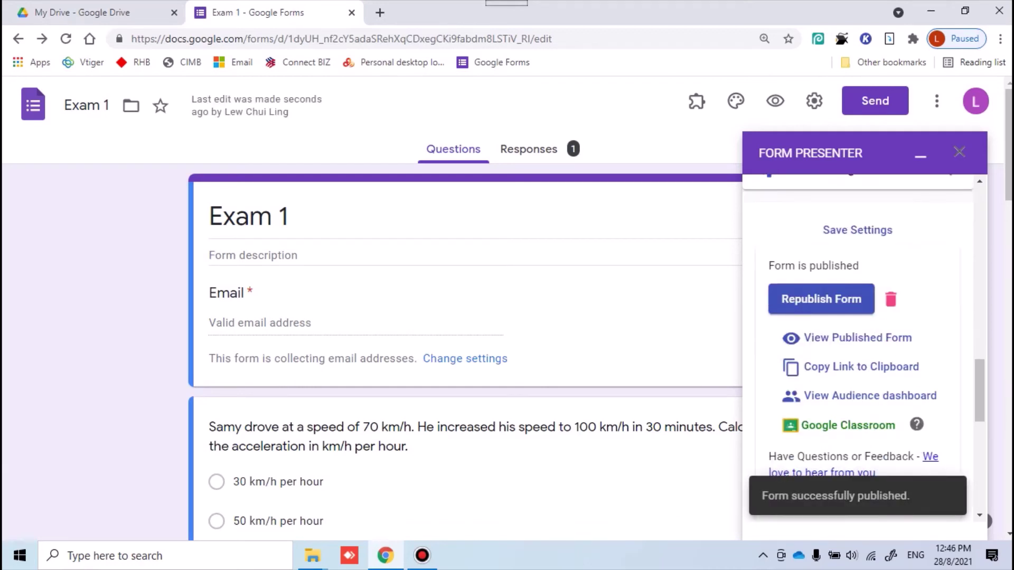
{"action": "left_click", "coordinate": [845, 366]}
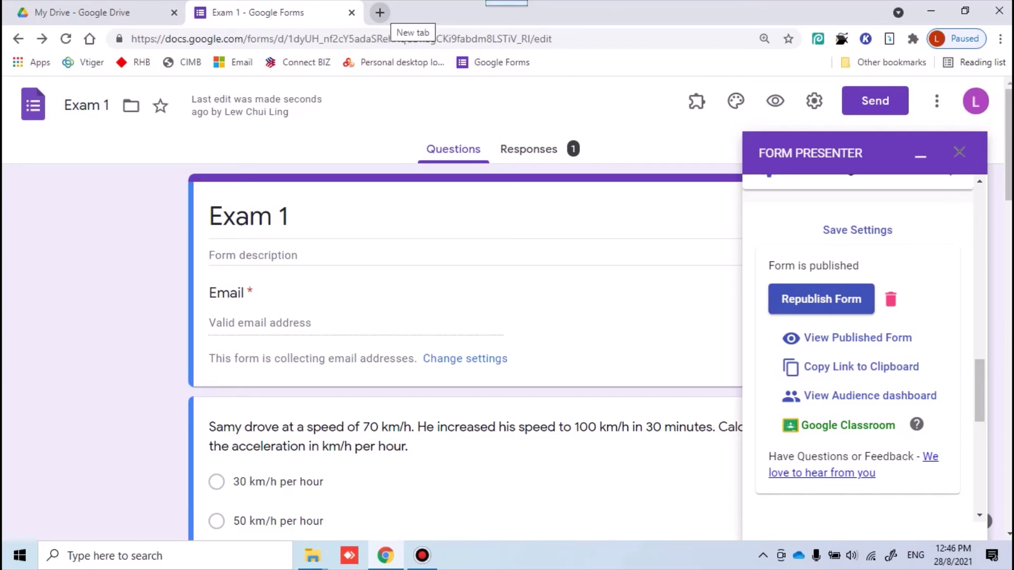
Step: Load the copied Form Presenter link for Exam 1 in a new browser tab
{"action": "left_click", "coordinate": [380, 13]}
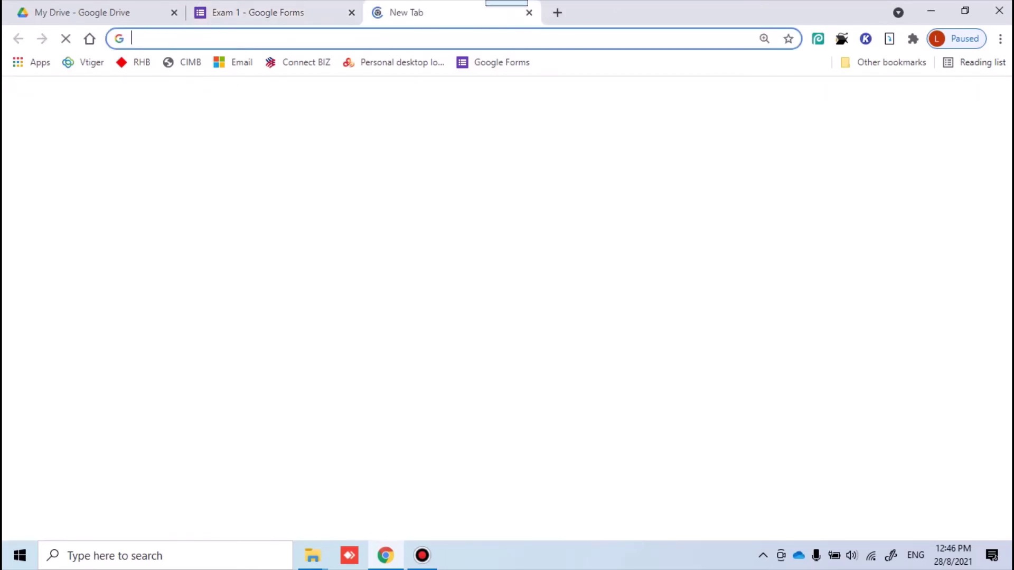
{"action": "key", "text": "ctrl+v"}
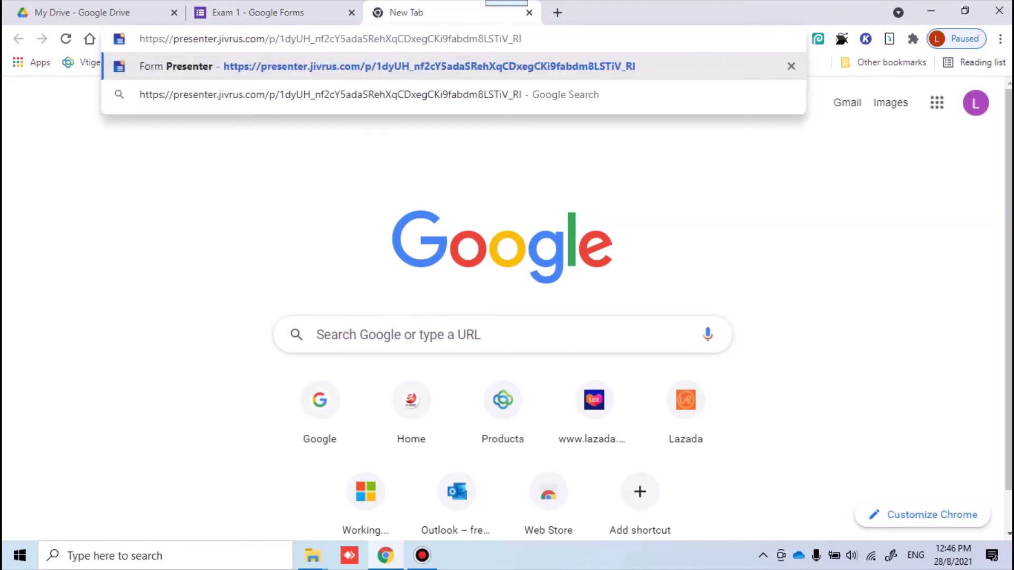
{"action": "key", "text": "Return"}
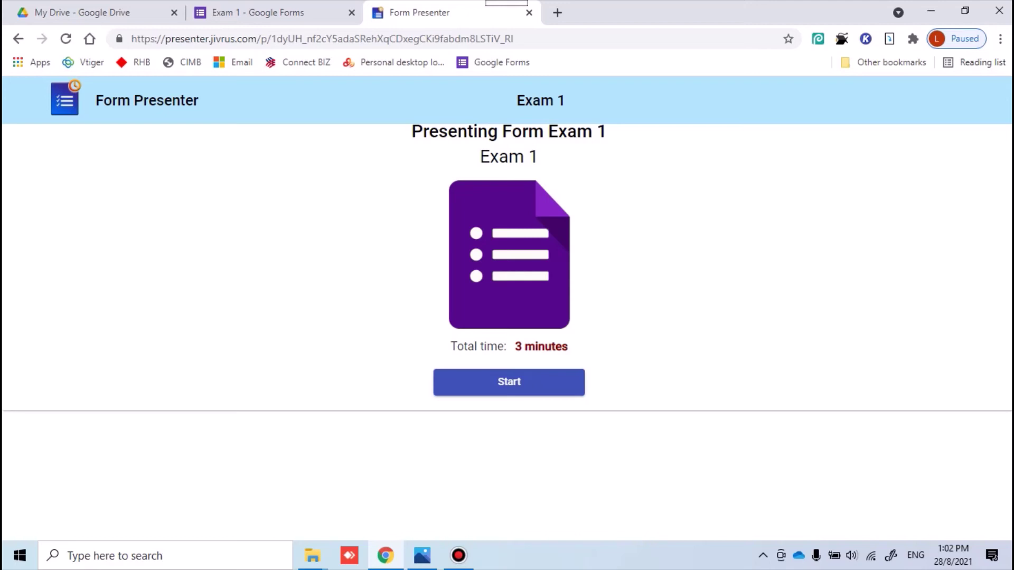
{"action": "left_click", "coordinate": [509, 382]}
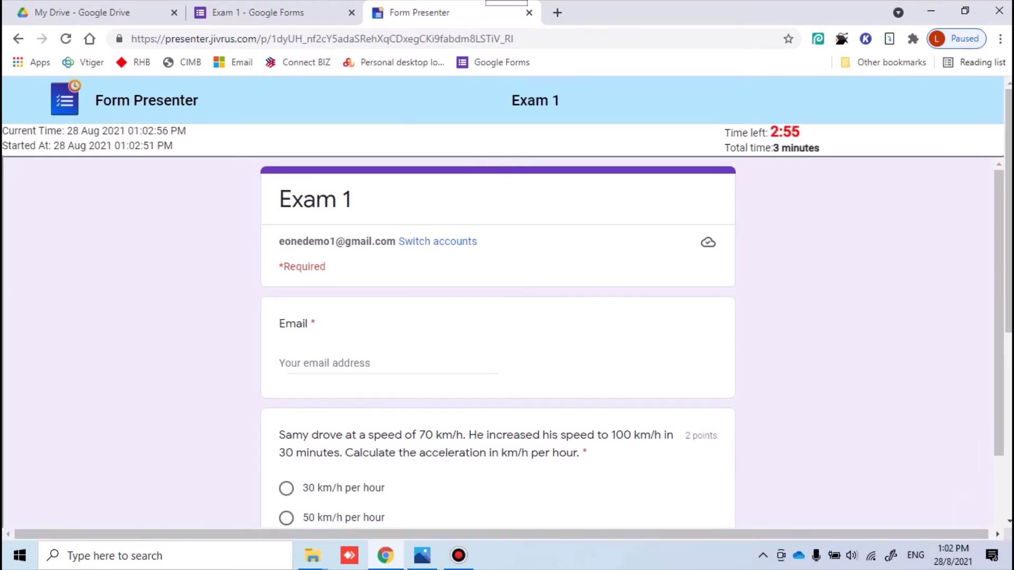
{"action": "scroll", "coordinate": [498, 343], "scroll_direction": "down", "scroll_amount": 1}
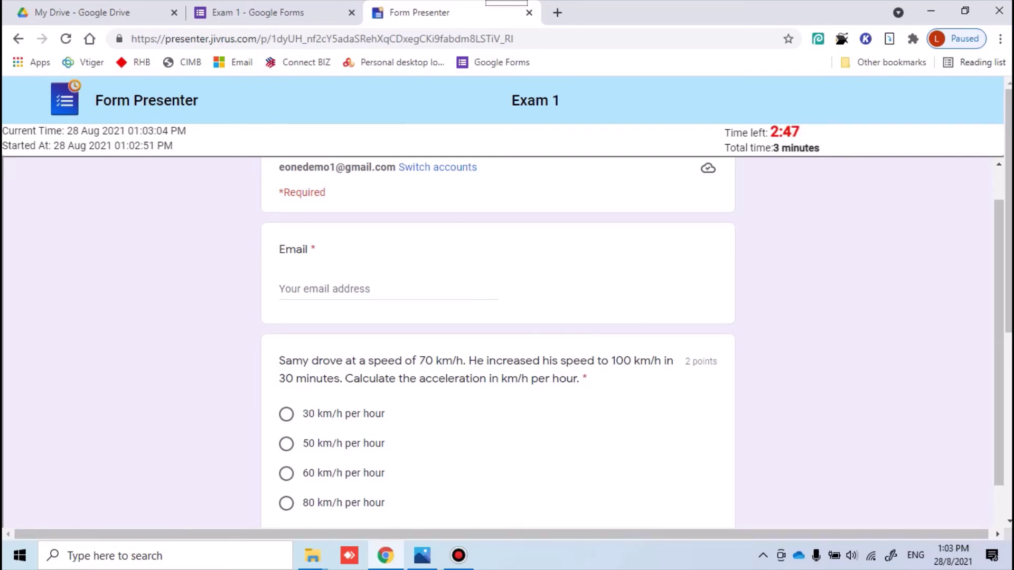
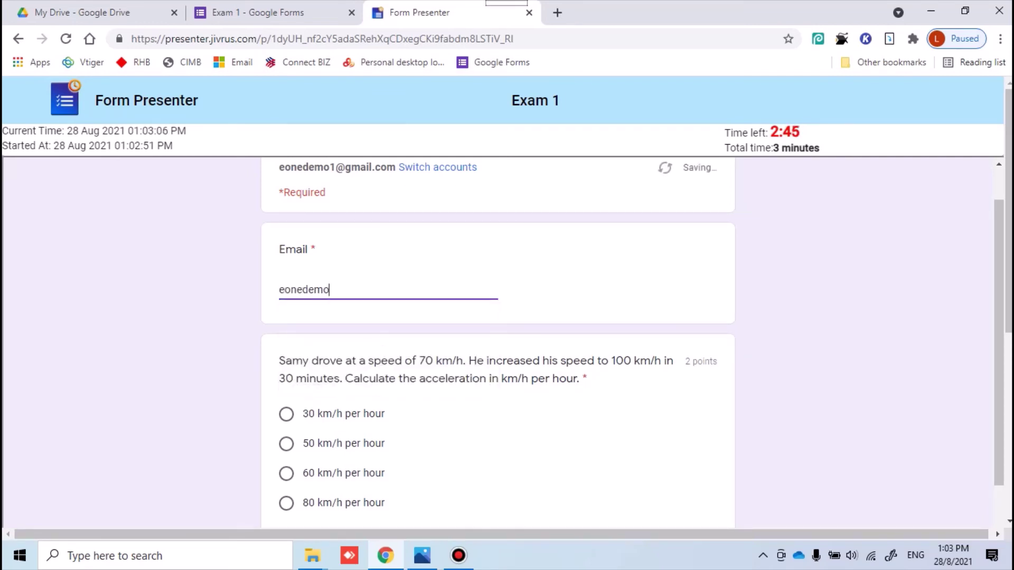
Step: Answer the multiple-choice questions with 60 km/h per hour, Tempayan and Pusat
{"action": "scroll", "coordinate": [498, 343], "scroll_direction": "down", "scroll_amount": 1}
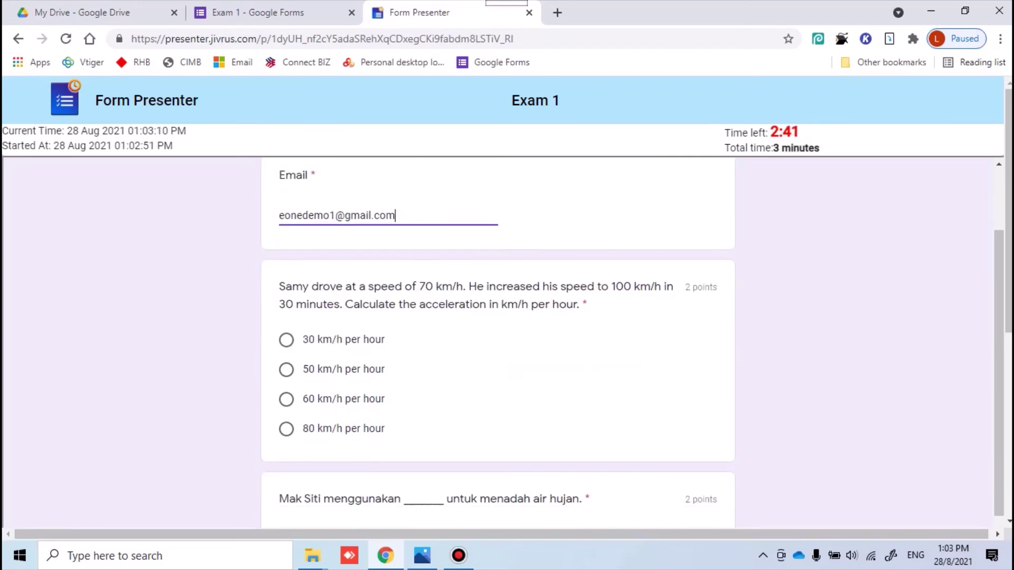
{"action": "left_click", "coordinate": [286, 398]}
{"action": "scroll", "coordinate": [287, 399], "scroll_direction": "down", "scroll_amount": 1}
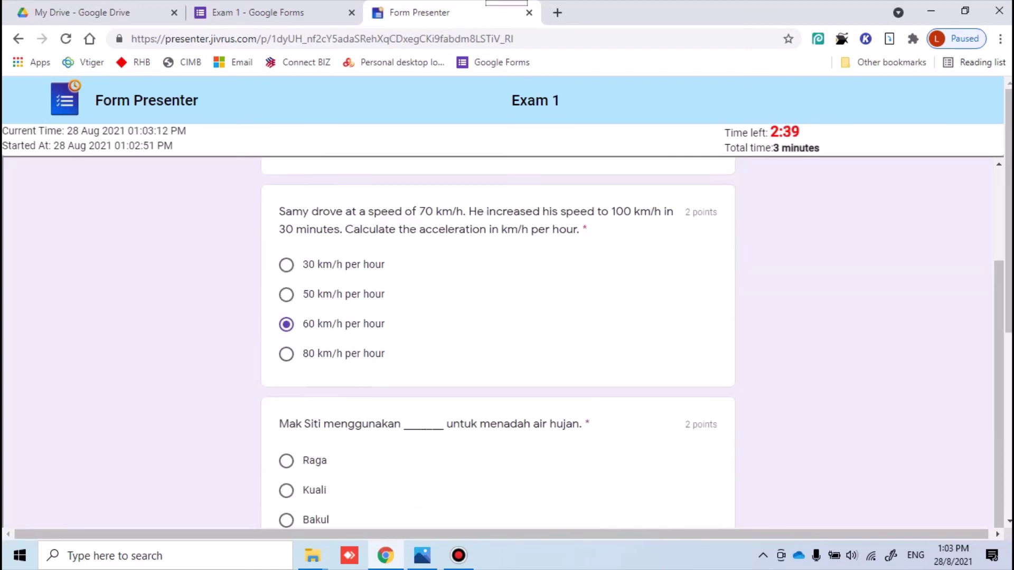
{"action": "scroll", "coordinate": [286, 399], "scroll_direction": "down", "scroll_amount": 1}
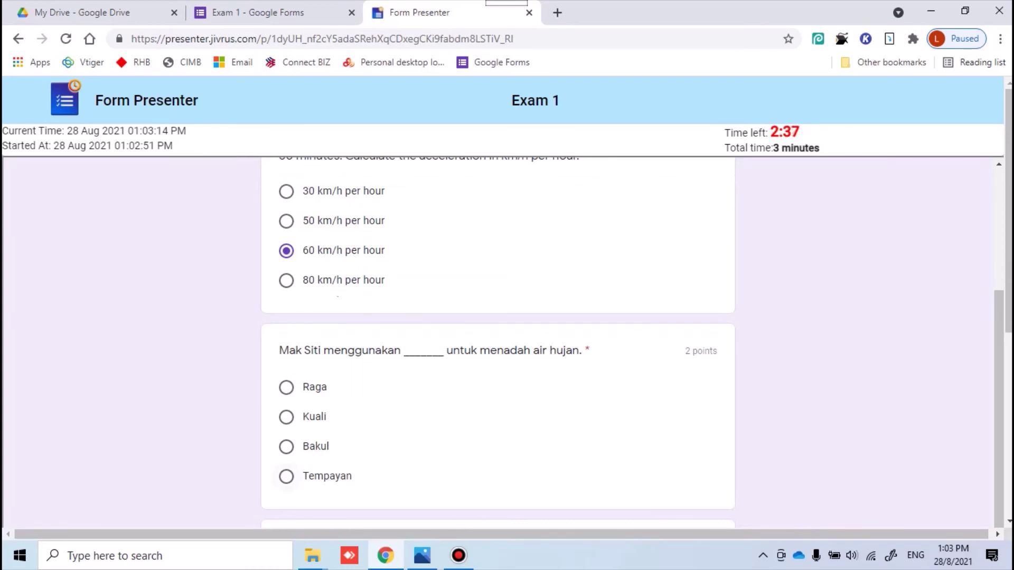
{"action": "left_click", "coordinate": [287, 476]}
{"action": "scroll", "coordinate": [286, 477], "scroll_direction": "down", "scroll_amount": 2}
{"action": "scroll", "coordinate": [286, 476], "scroll_direction": "down", "scroll_amount": 2}
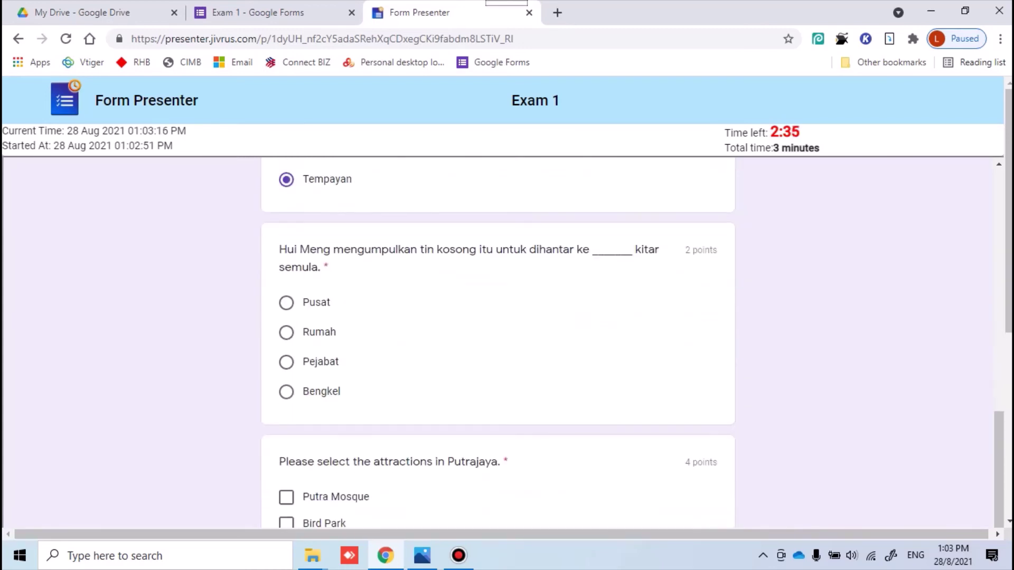
{"action": "left_click", "coordinate": [287, 303]}
Step: Tick Putra Mosque and Bird Park as Putrajaya attractions, then select the Seok Ling answer box
{"action": "scroll", "coordinate": [287, 302], "scroll_direction": "down", "scroll_amount": 2}
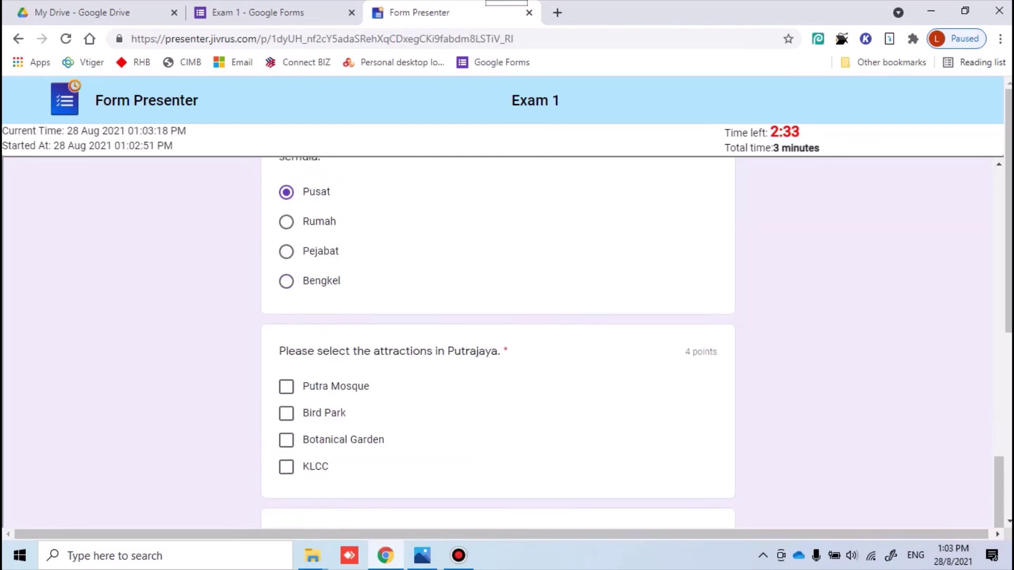
{"action": "scroll", "coordinate": [286, 302], "scroll_direction": "down", "scroll_amount": 2}
{"action": "left_click", "coordinate": [287, 274]}
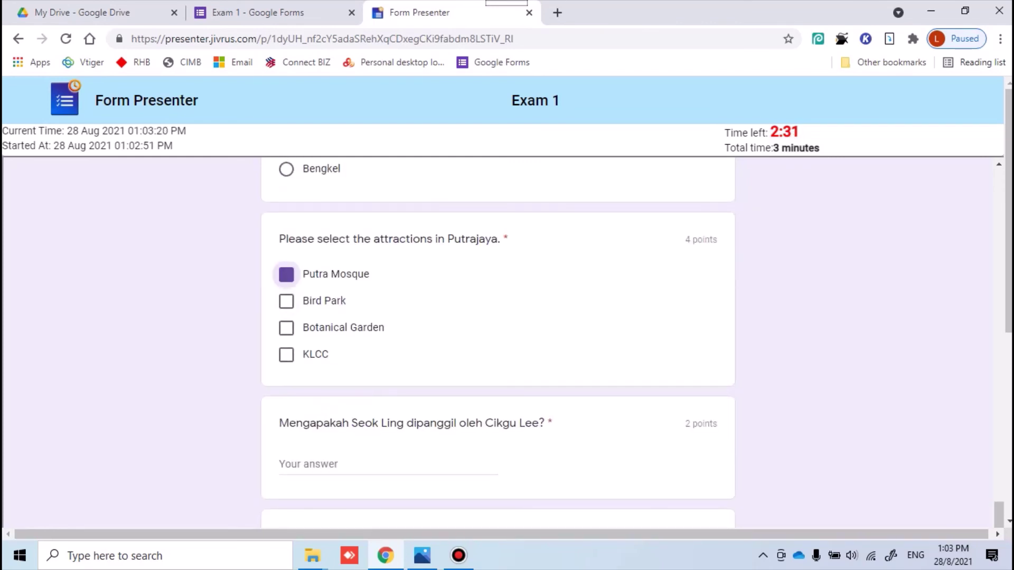
{"action": "left_click", "coordinate": [286, 302]}
{"action": "scroll", "coordinate": [497, 317], "scroll_direction": "down", "scroll_amount": 1}
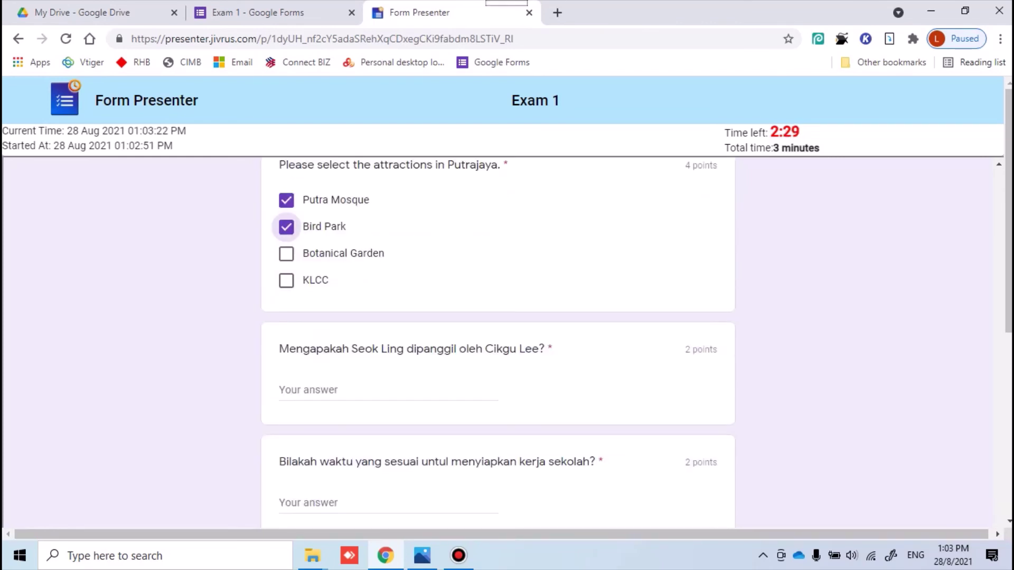
{"action": "left_click", "coordinate": [317, 391]}
Step: Enter Sakit, petang and Sukan in the three short-answer boxes, scrolling to Submit
{"action": "type", "text": "S"}
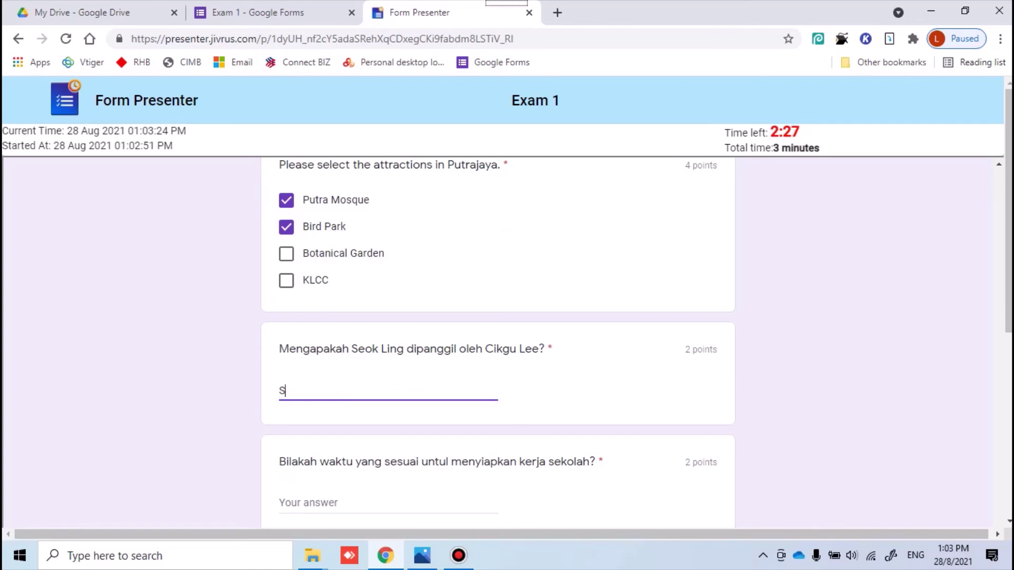
{"action": "type", "text": "akit"}
{"action": "scroll", "coordinate": [498, 338], "scroll_direction": "down", "scroll_amount": 2}
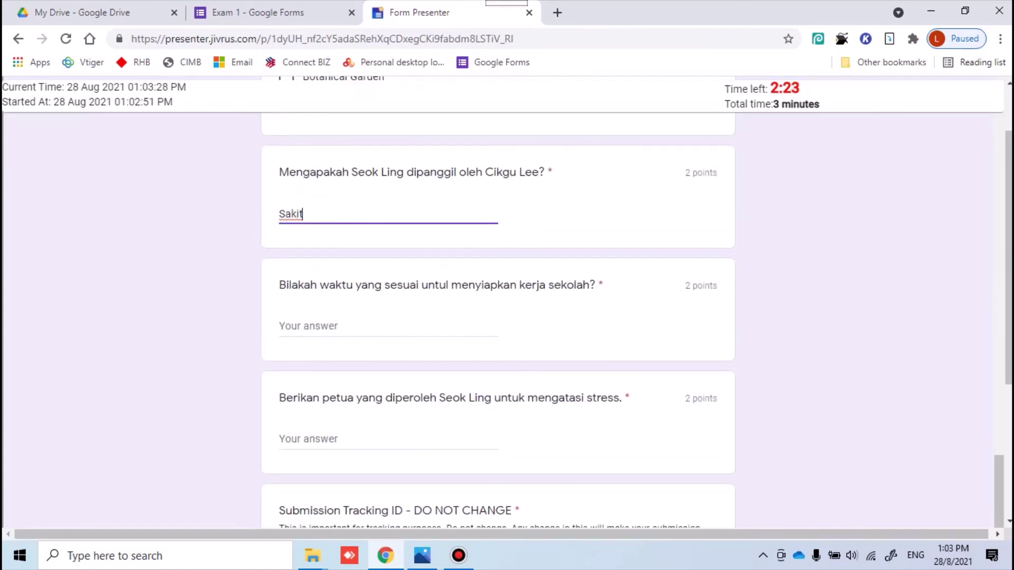
{"action": "key", "text": "Tab"}
{"action": "type", "text": "peta"}
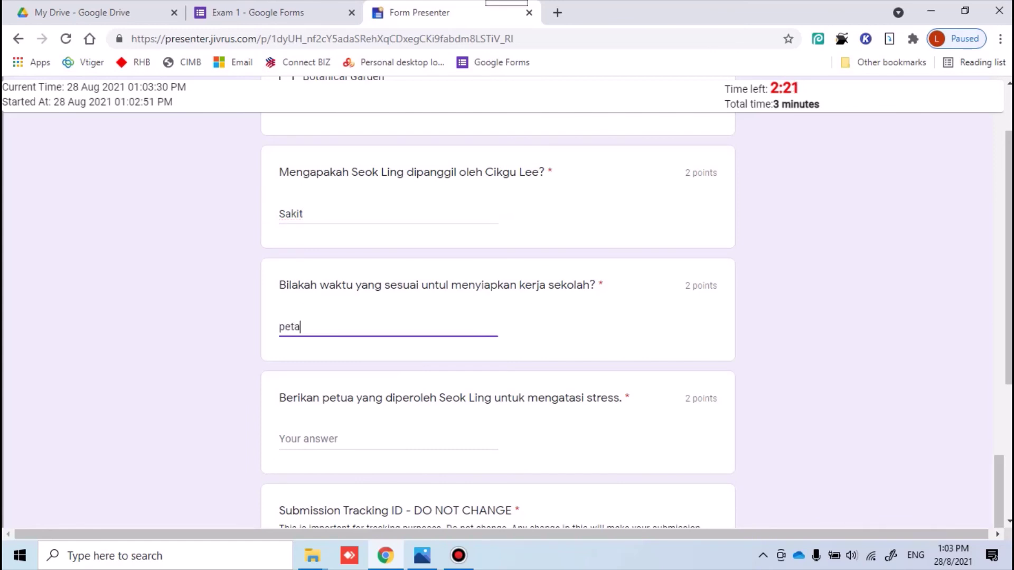
{"action": "type", "text": "ng"}
{"action": "scroll", "coordinate": [498, 301], "scroll_direction": "down", "scroll_amount": 1}
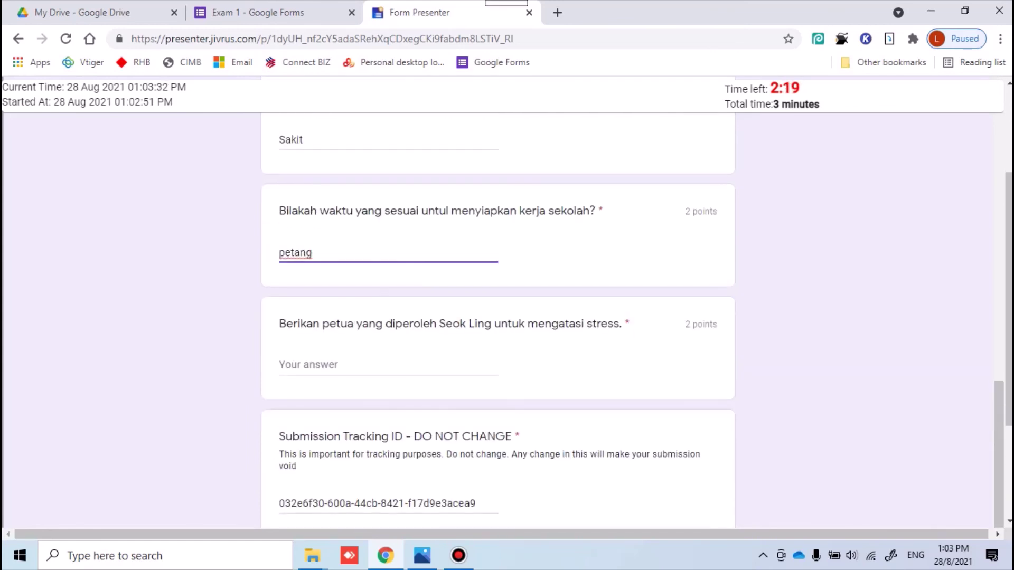
{"action": "key", "text": "Tab"}
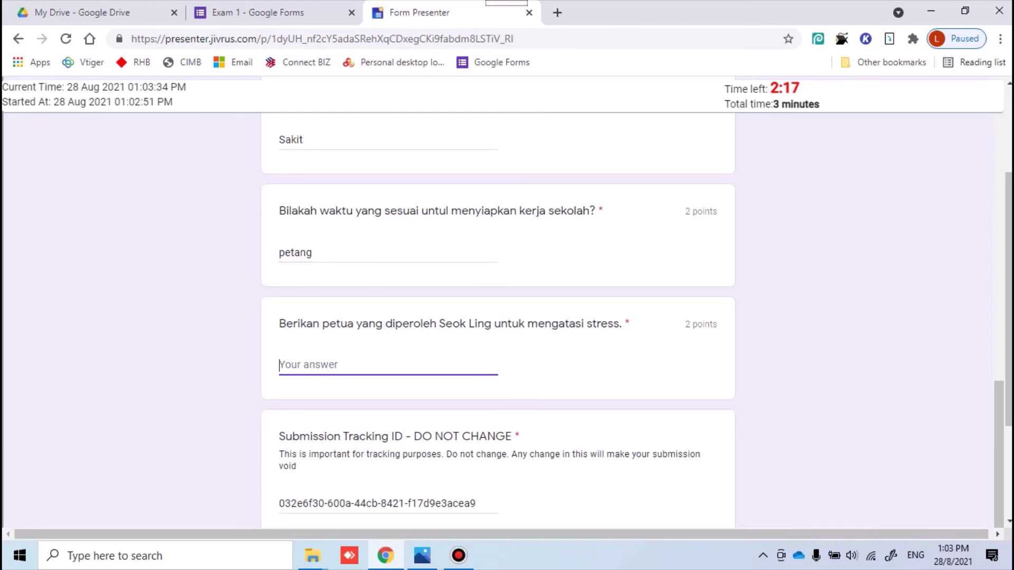
{"action": "type", "text": "Sukan"}
{"action": "scroll", "coordinate": [498, 304], "scroll_direction": "down", "scroll_amount": 1}
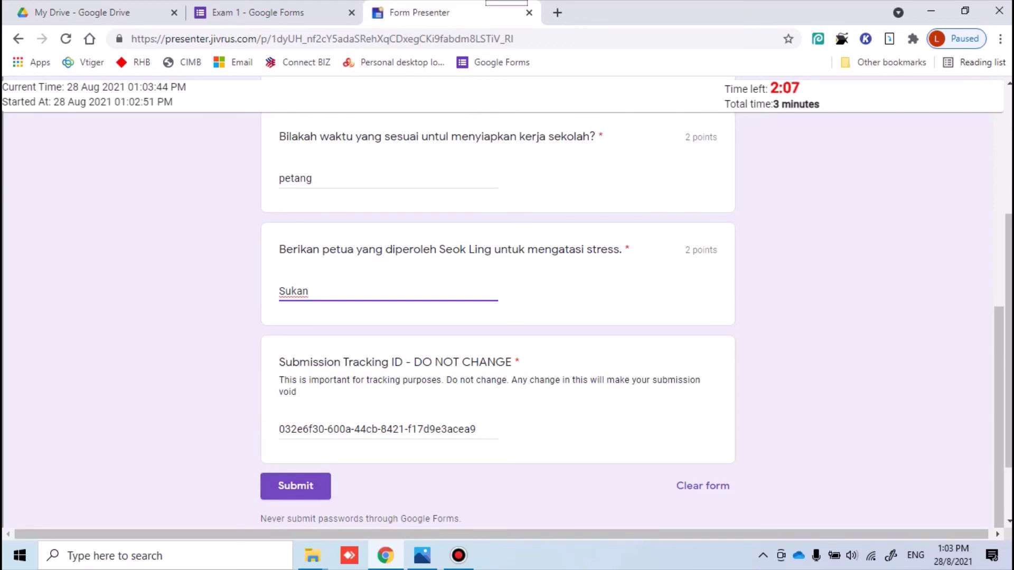
Step: Submit the completed Exam 1 answers with about two minutes left on the timer
{"action": "left_click", "coordinate": [295, 485]}
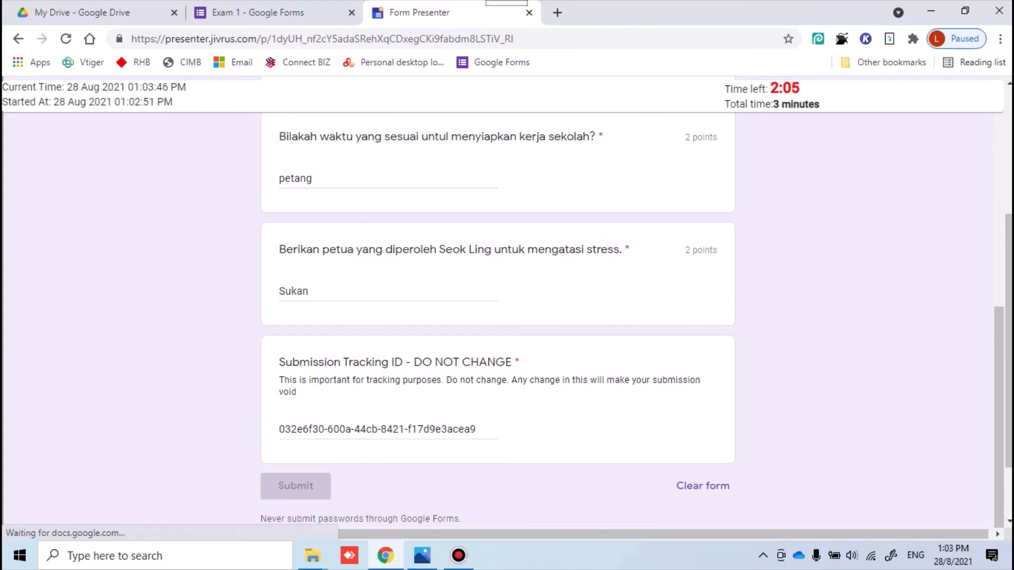